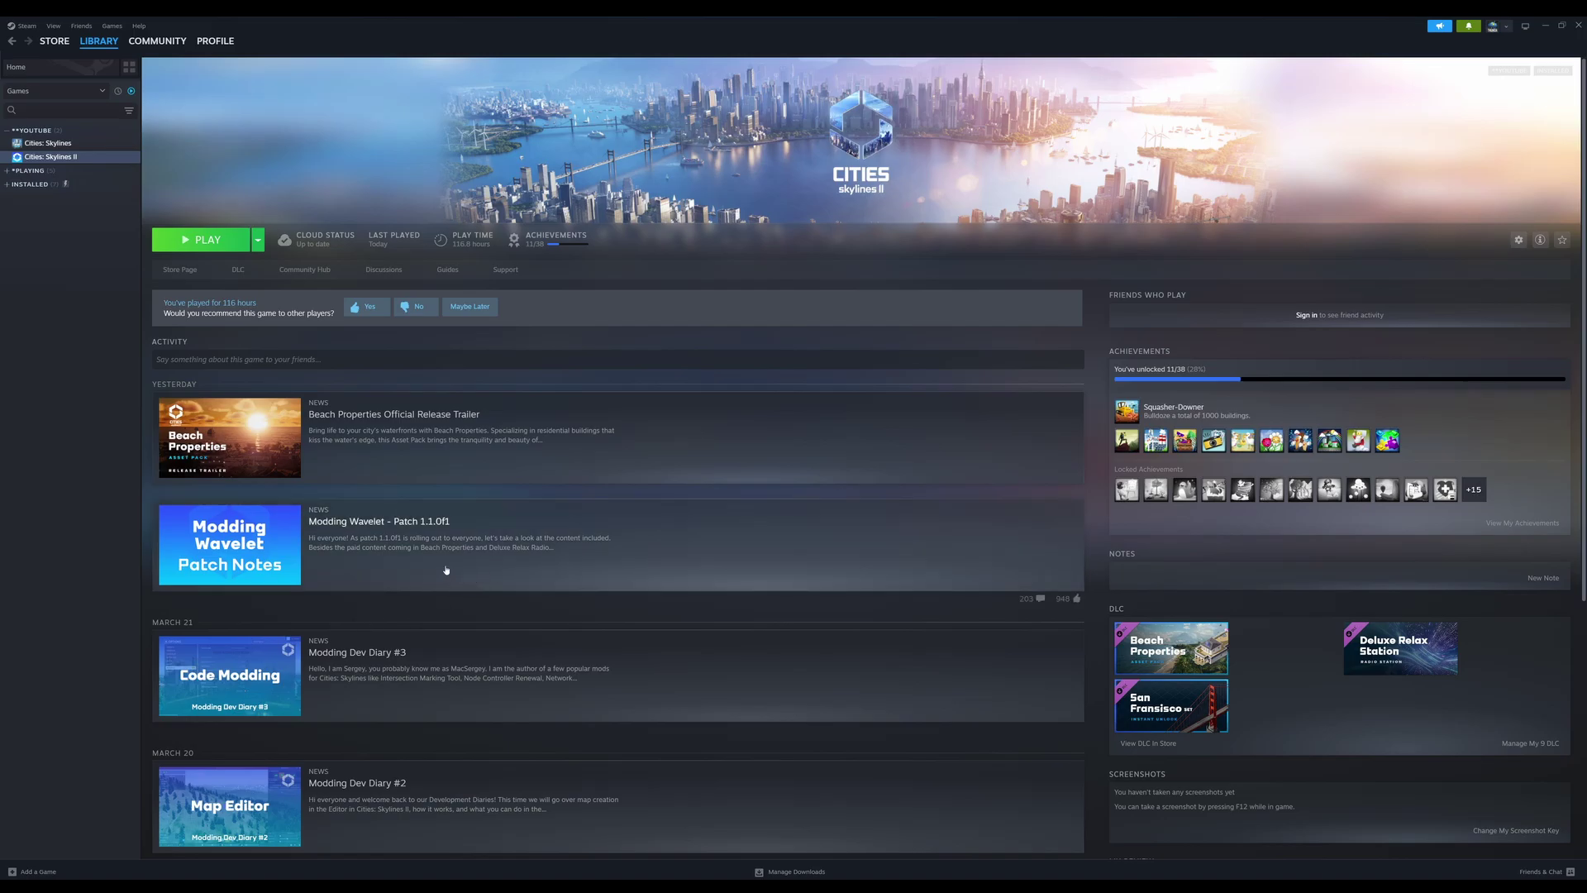
- Start launching Cities: Skylines II and choose the launch option with mods
{"action": "left_click", "coordinate": [207, 240]}
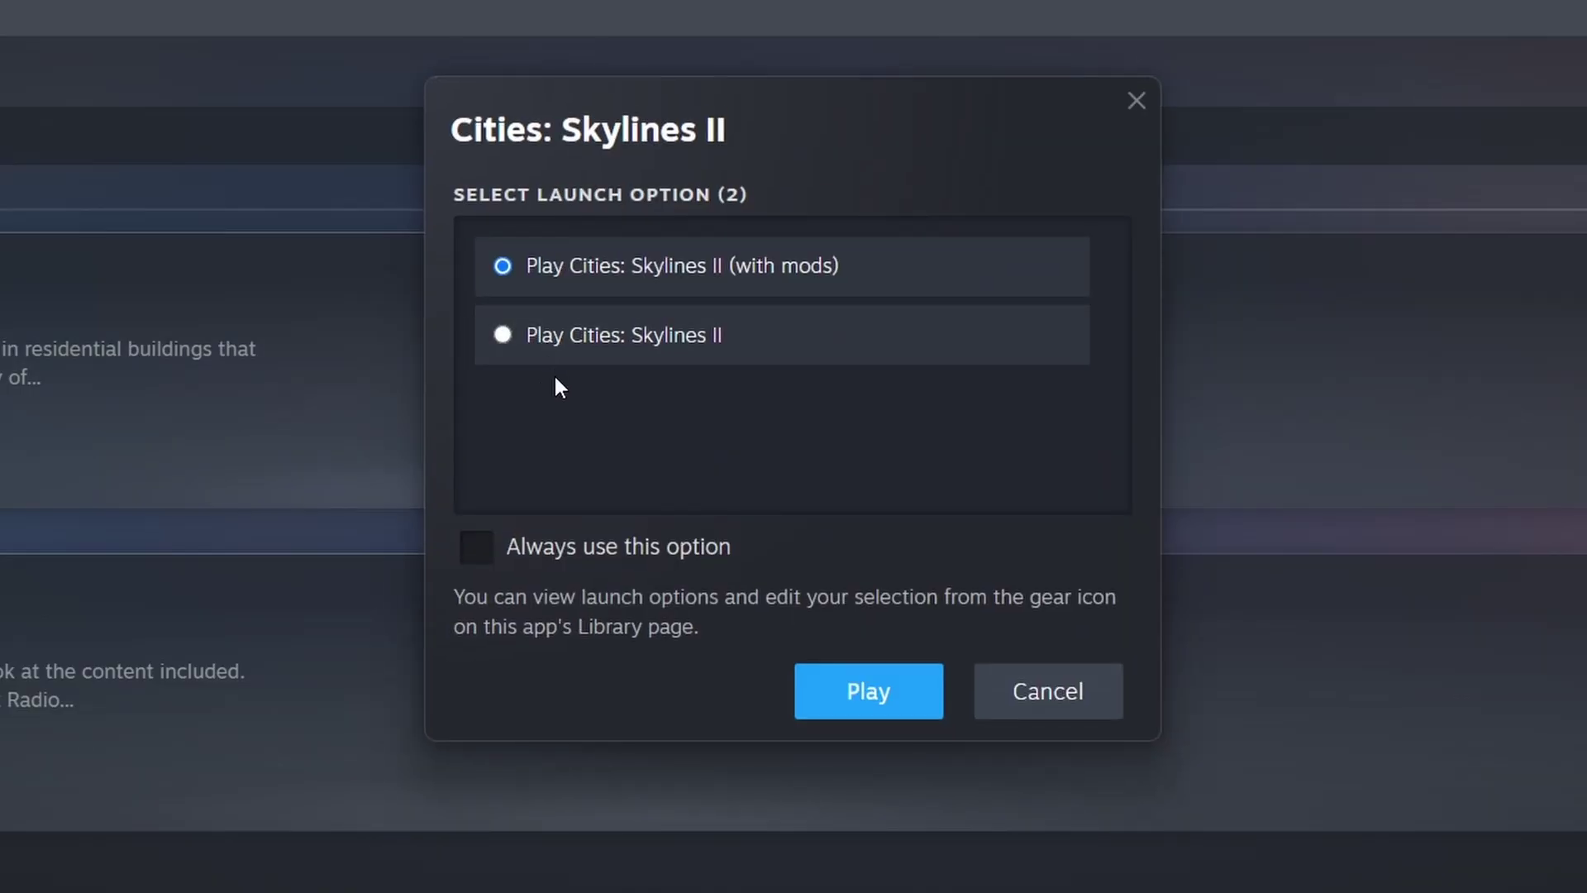
{"action": "left_click", "coordinate": [622, 339]}
{"action": "left_click", "coordinate": [668, 281]}
{"action": "left_click", "coordinate": [680, 355]}
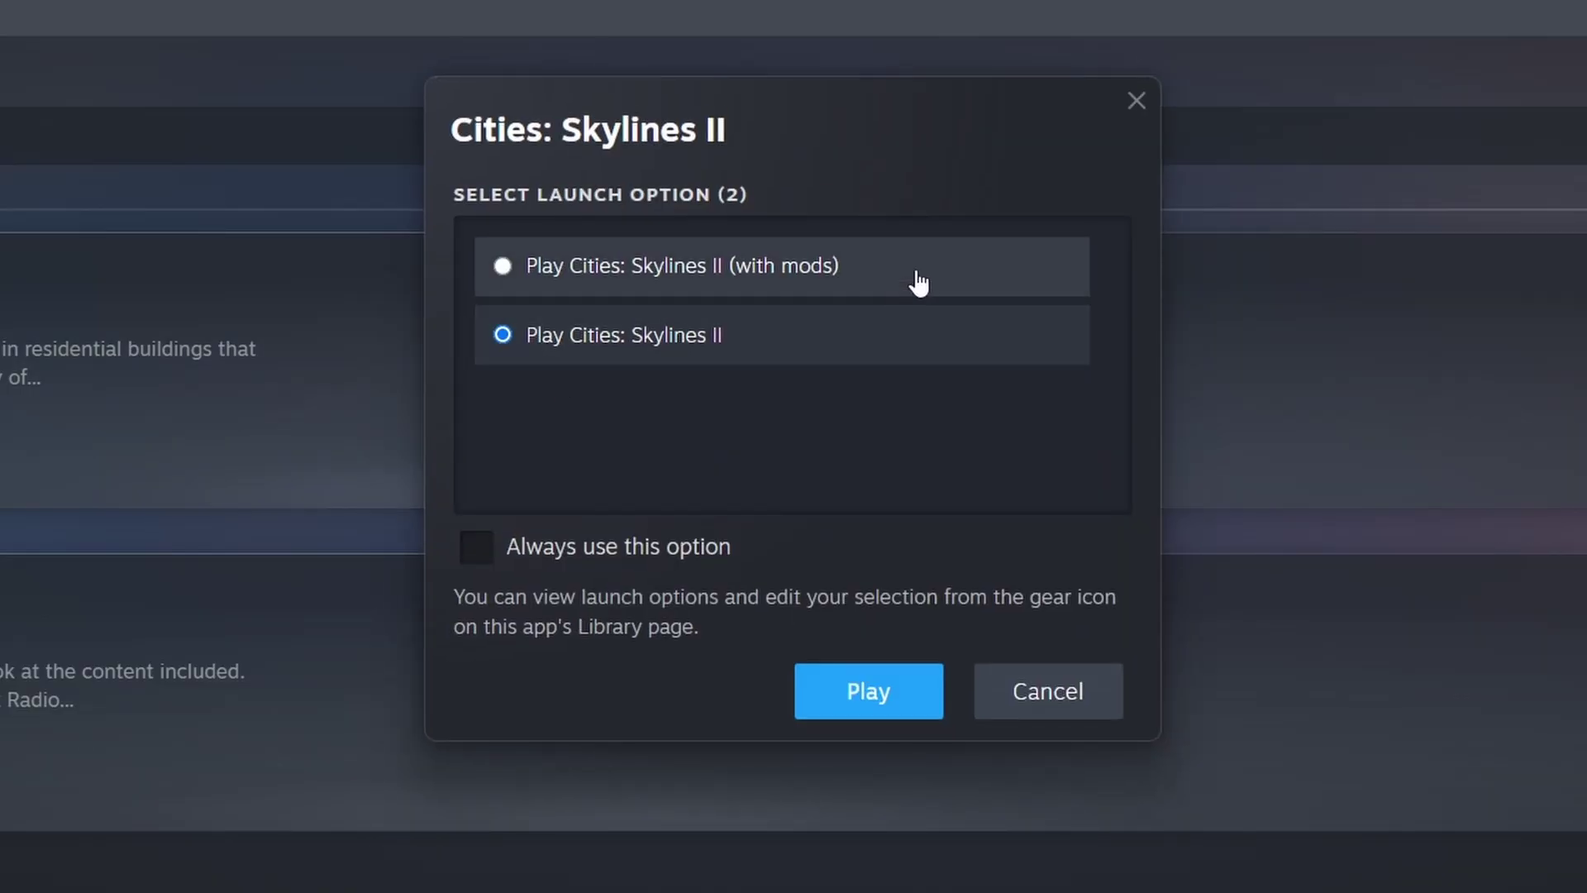
{"action": "left_click", "coordinate": [914, 283]}
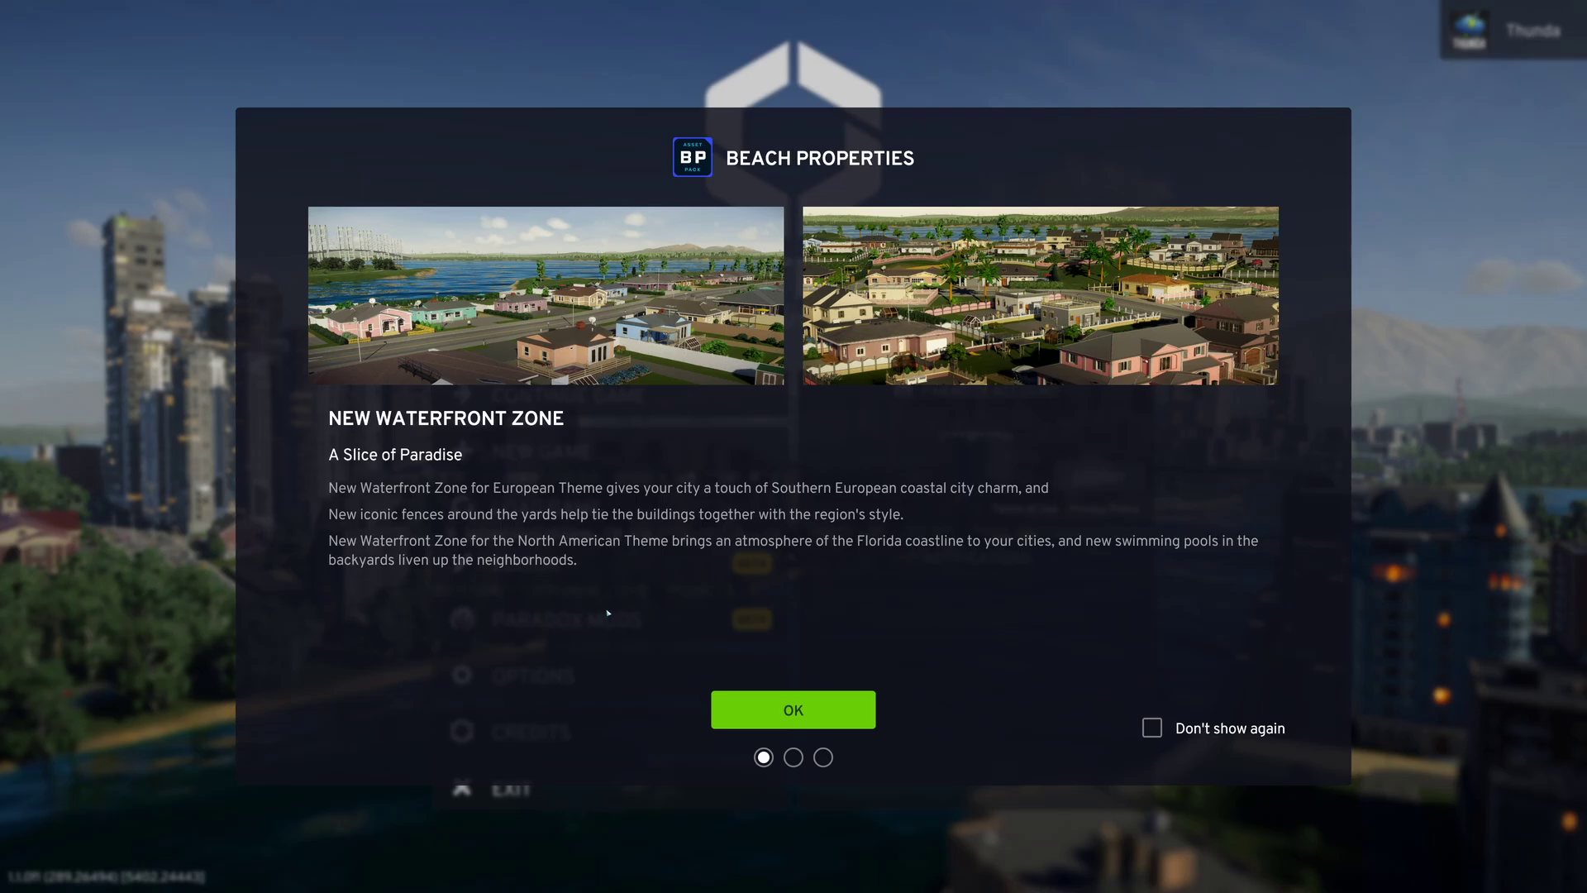
- Dismiss the Beach Properties notice, open Paradox Mods and look through the most popular featured mods
{"action": "left_click", "coordinate": [720, 699]}
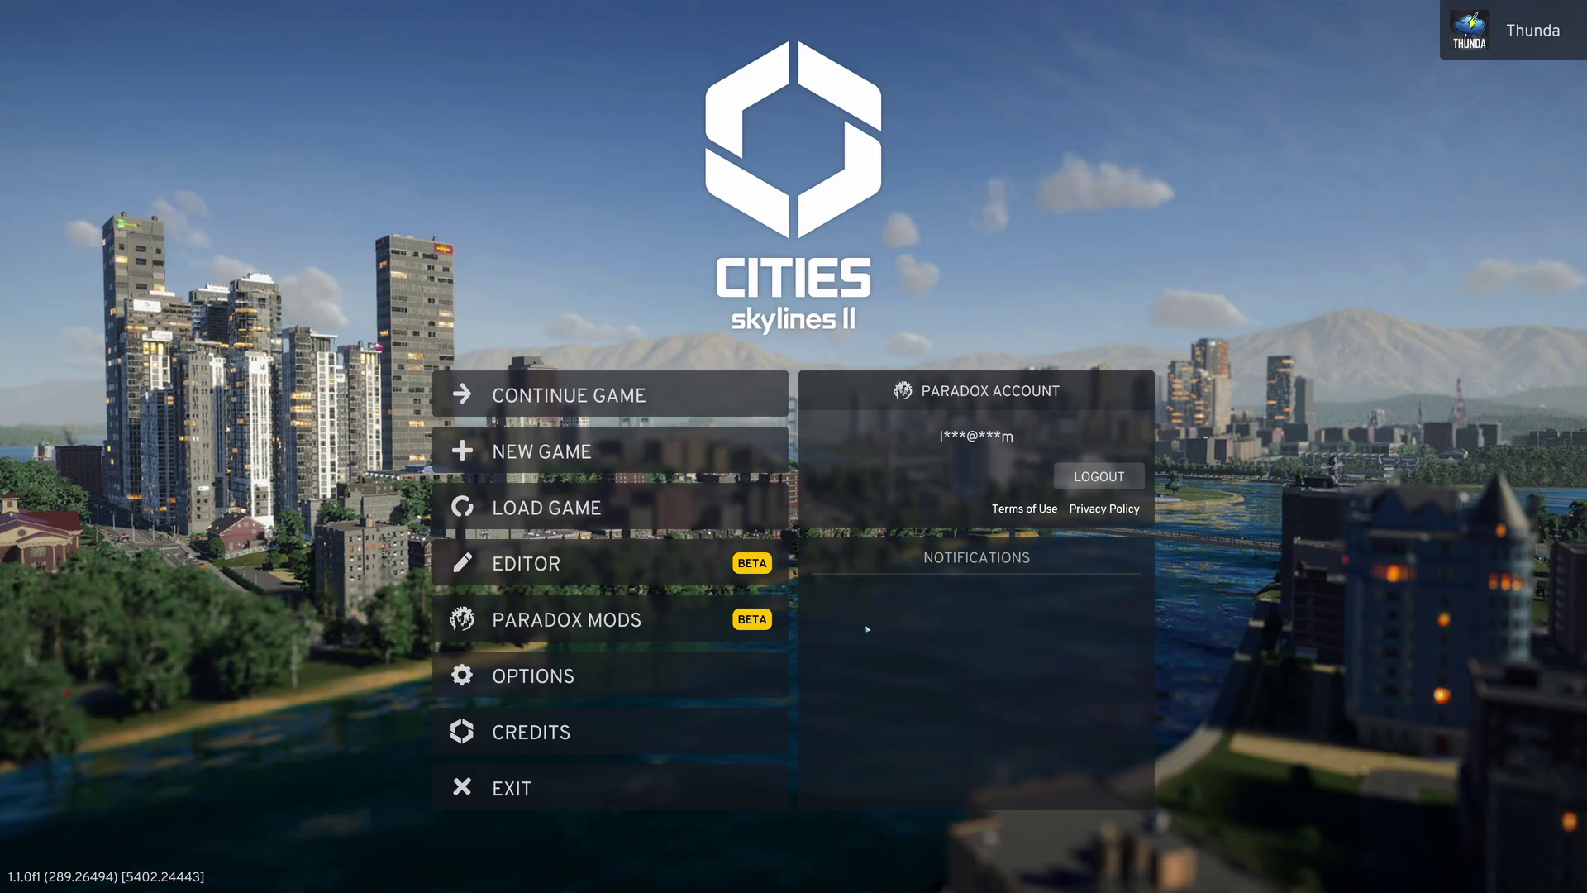
{"action": "left_click", "coordinate": [698, 626]}
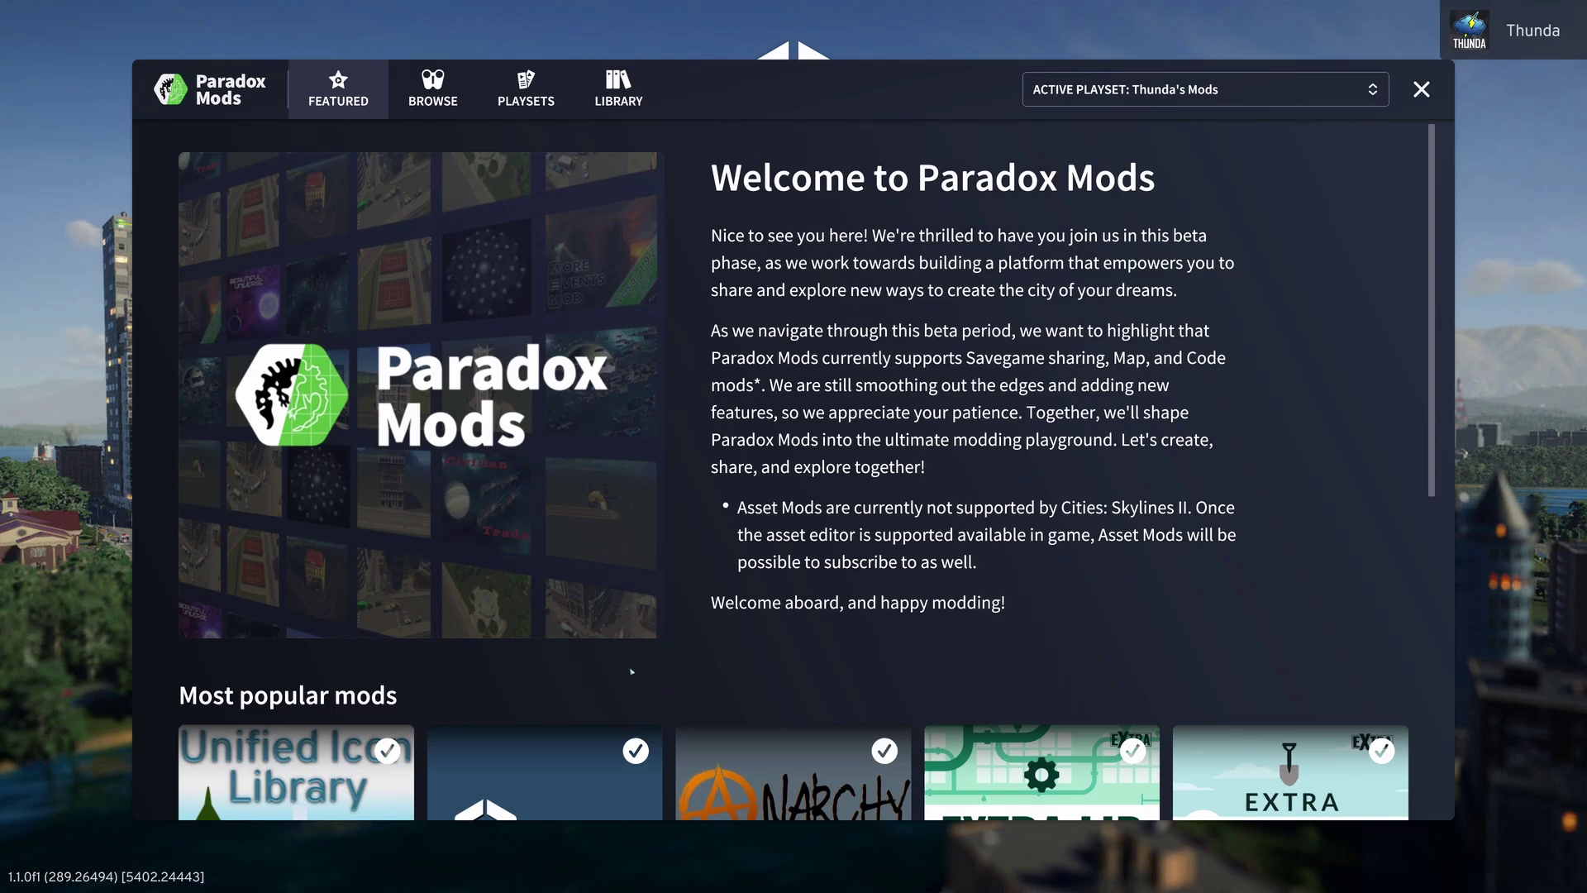
{"action": "scroll", "coordinate": [633, 671], "scroll_direction": "down", "scroll_amount": 7}
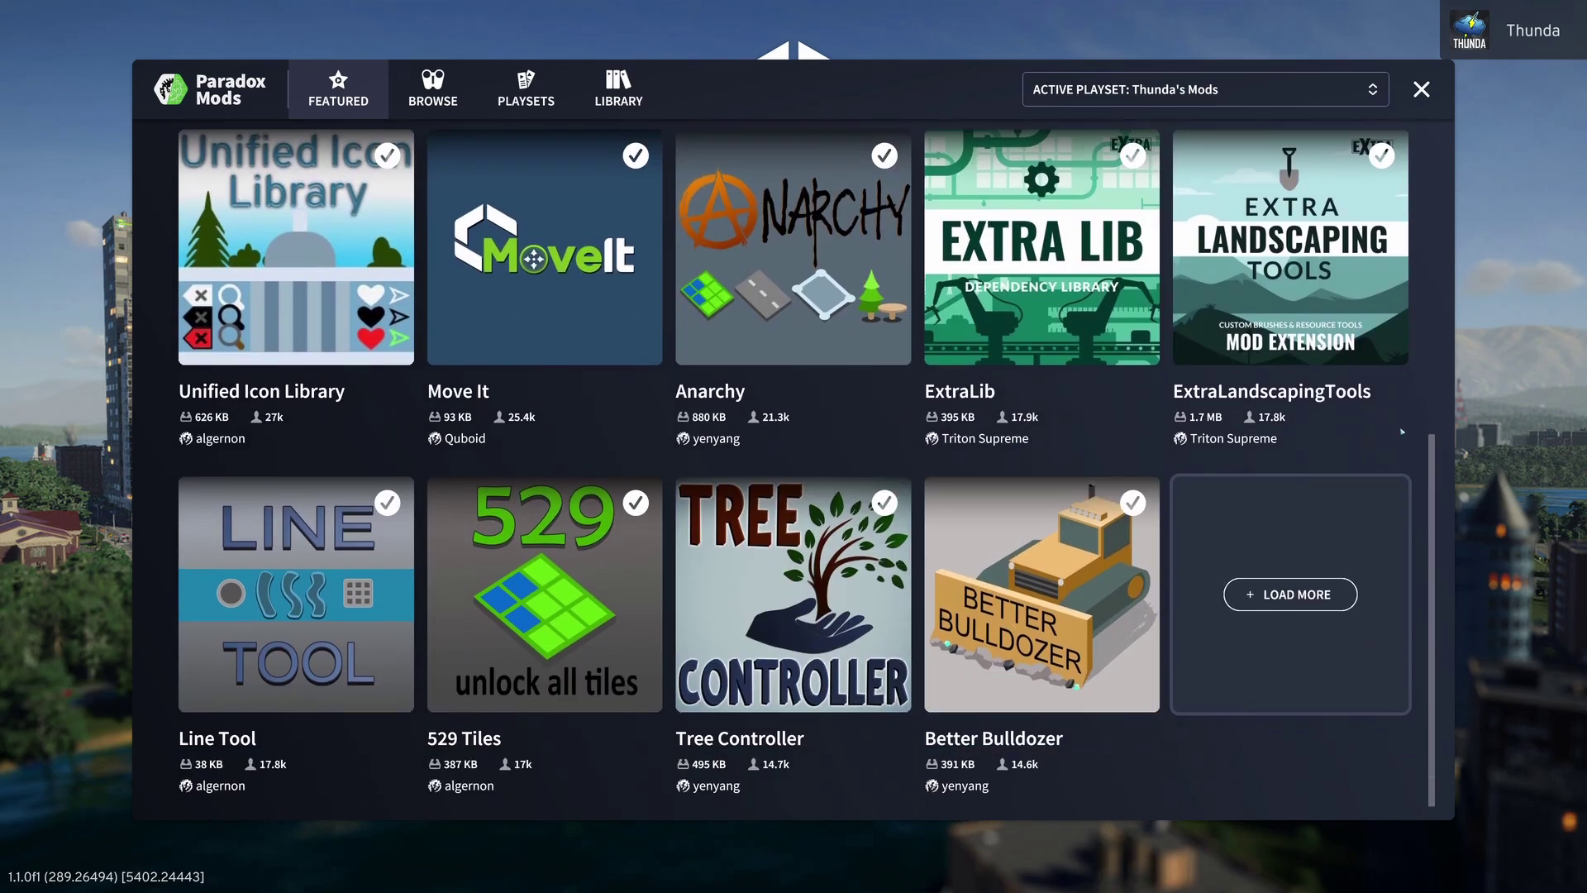
{"action": "scroll", "coordinate": [1431, 468], "scroll_direction": "up", "scroll_amount": 7}
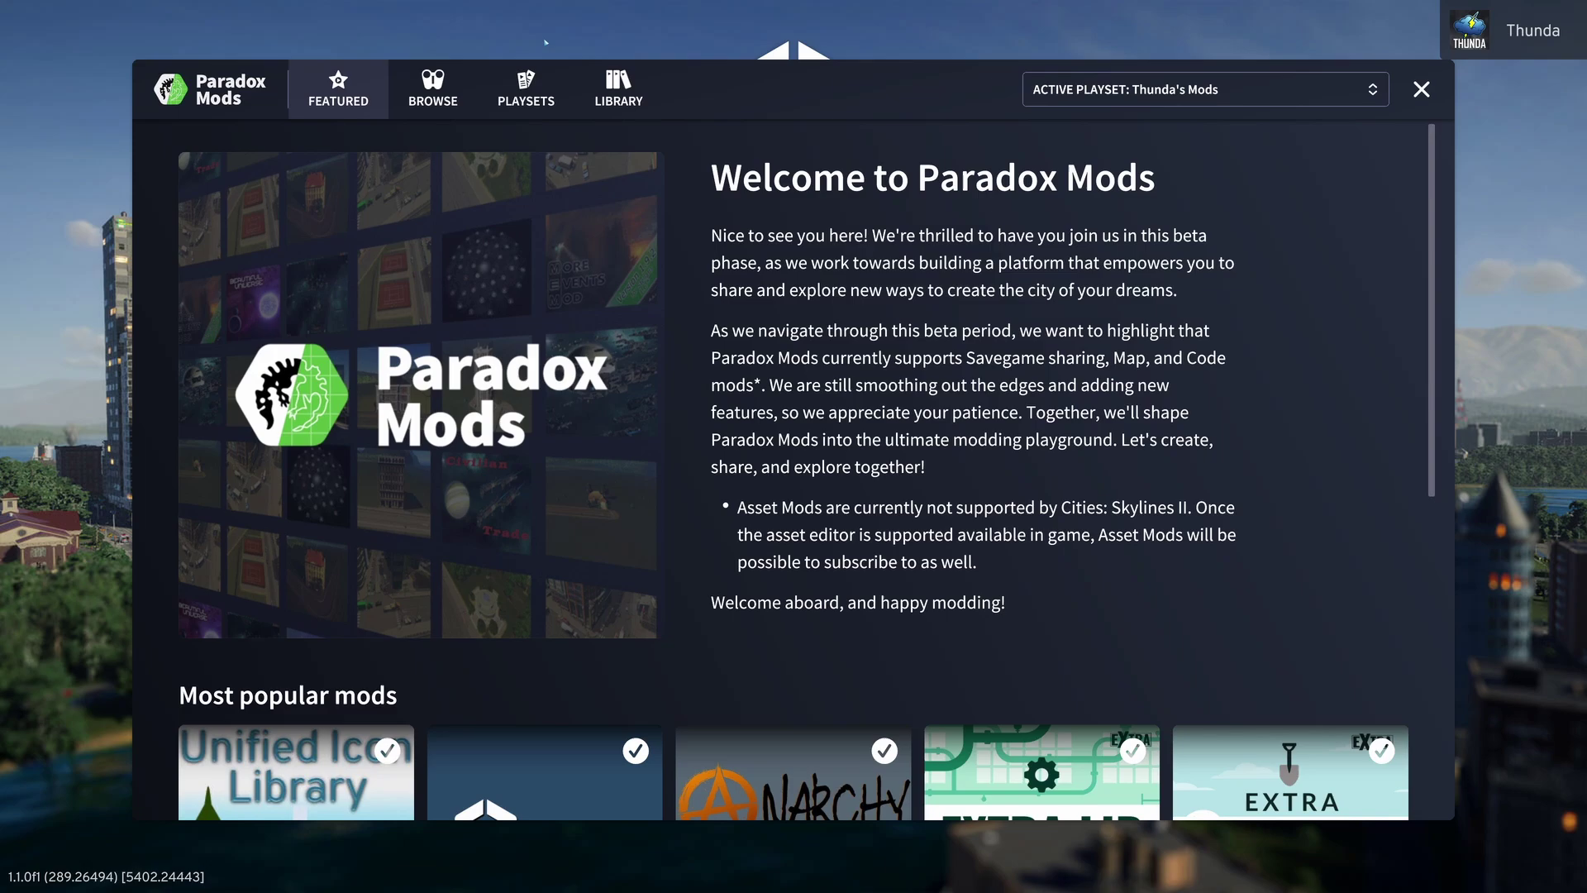
- Browse all available mods and filter the list by the Code Mod tag
{"action": "left_click", "coordinate": [432, 89]}
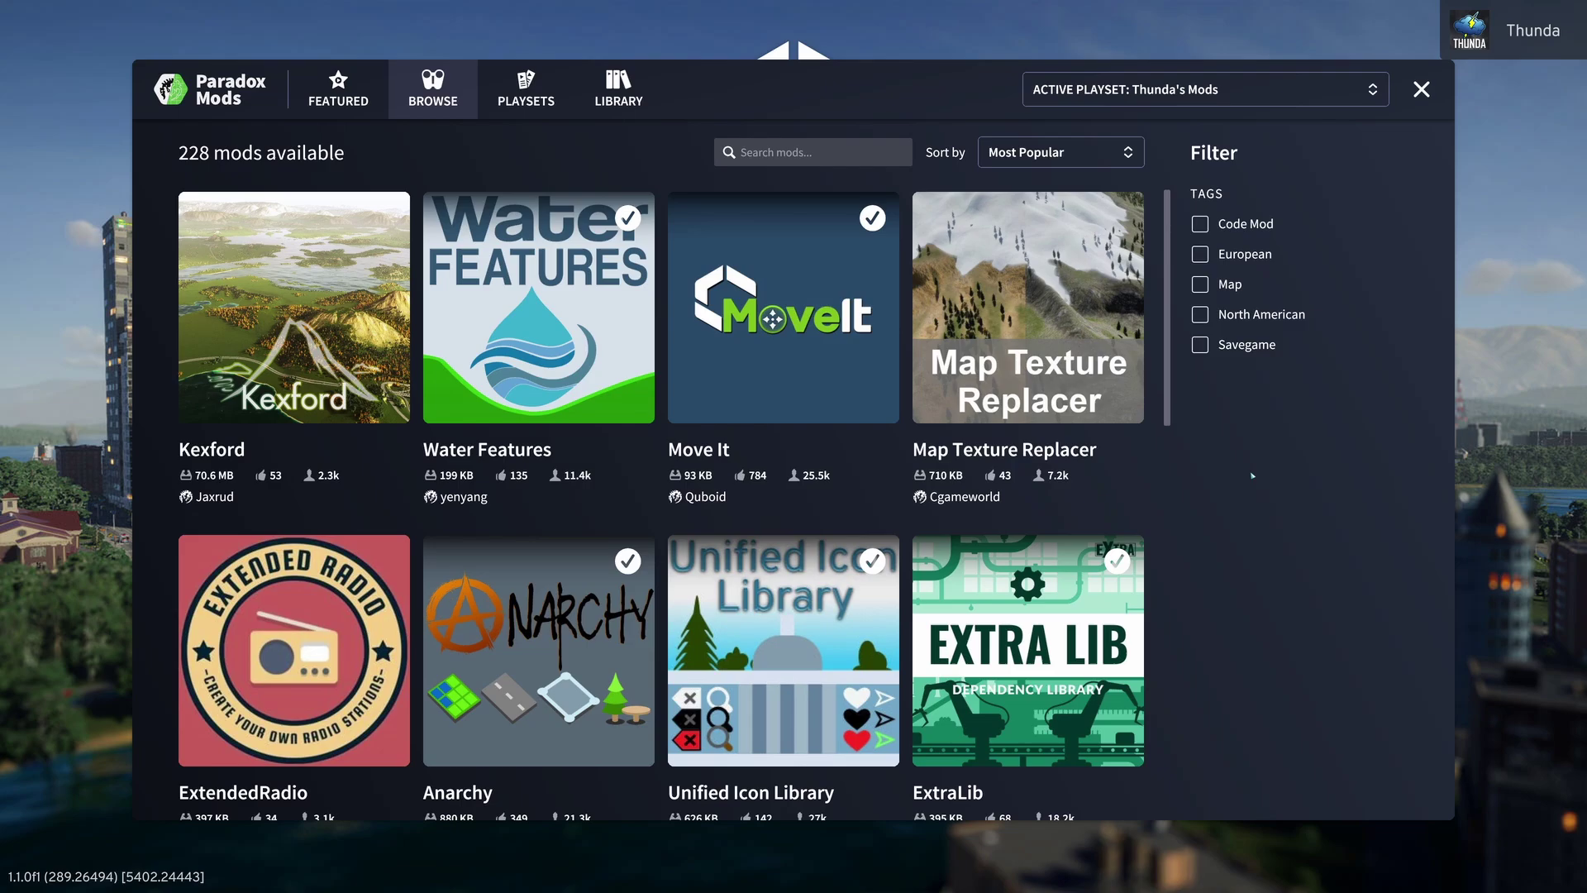
{"action": "left_click", "coordinate": [1209, 223]}
{"action": "left_click", "coordinate": [1209, 223]}
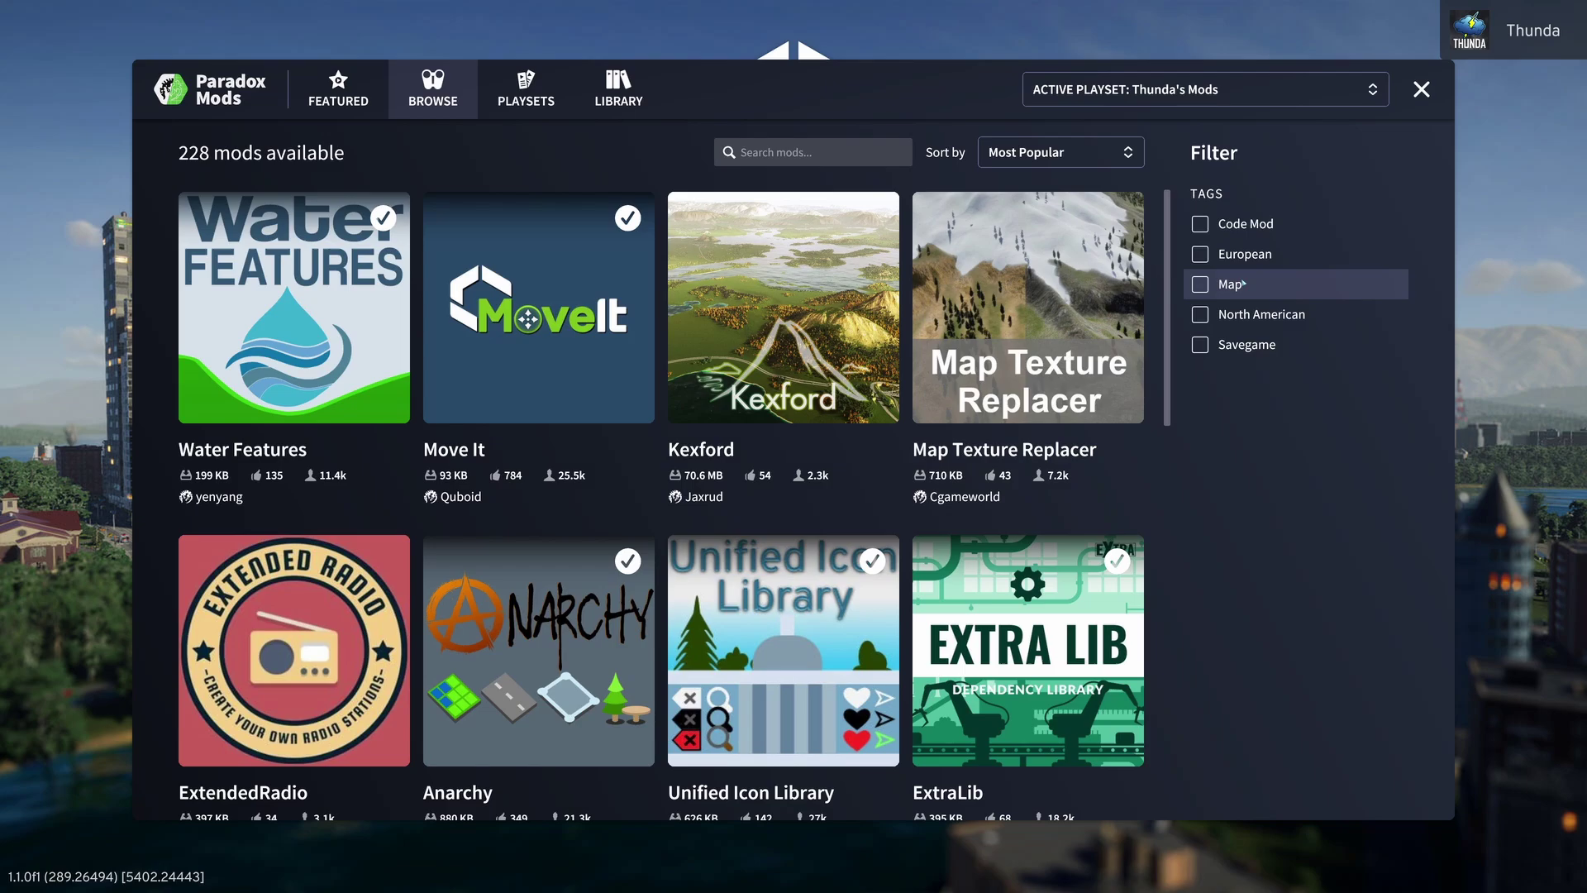
{"action": "left_click", "coordinate": [1235, 224]}
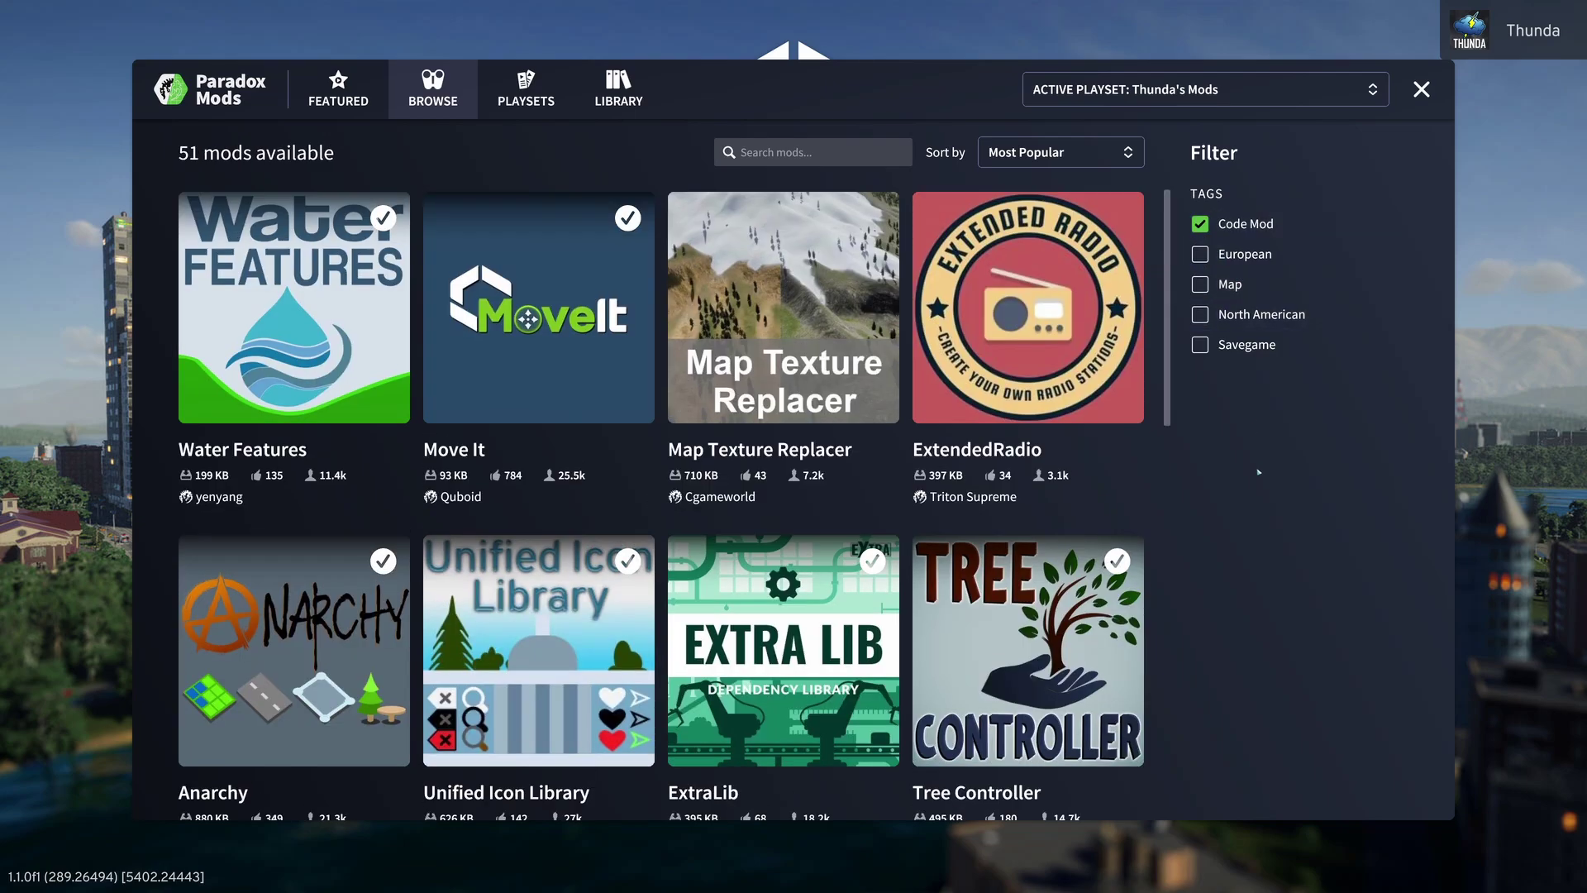
- Open the Move It mod's page, list its author's mods and reopen Move It from there
{"action": "left_click", "coordinate": [587, 401]}
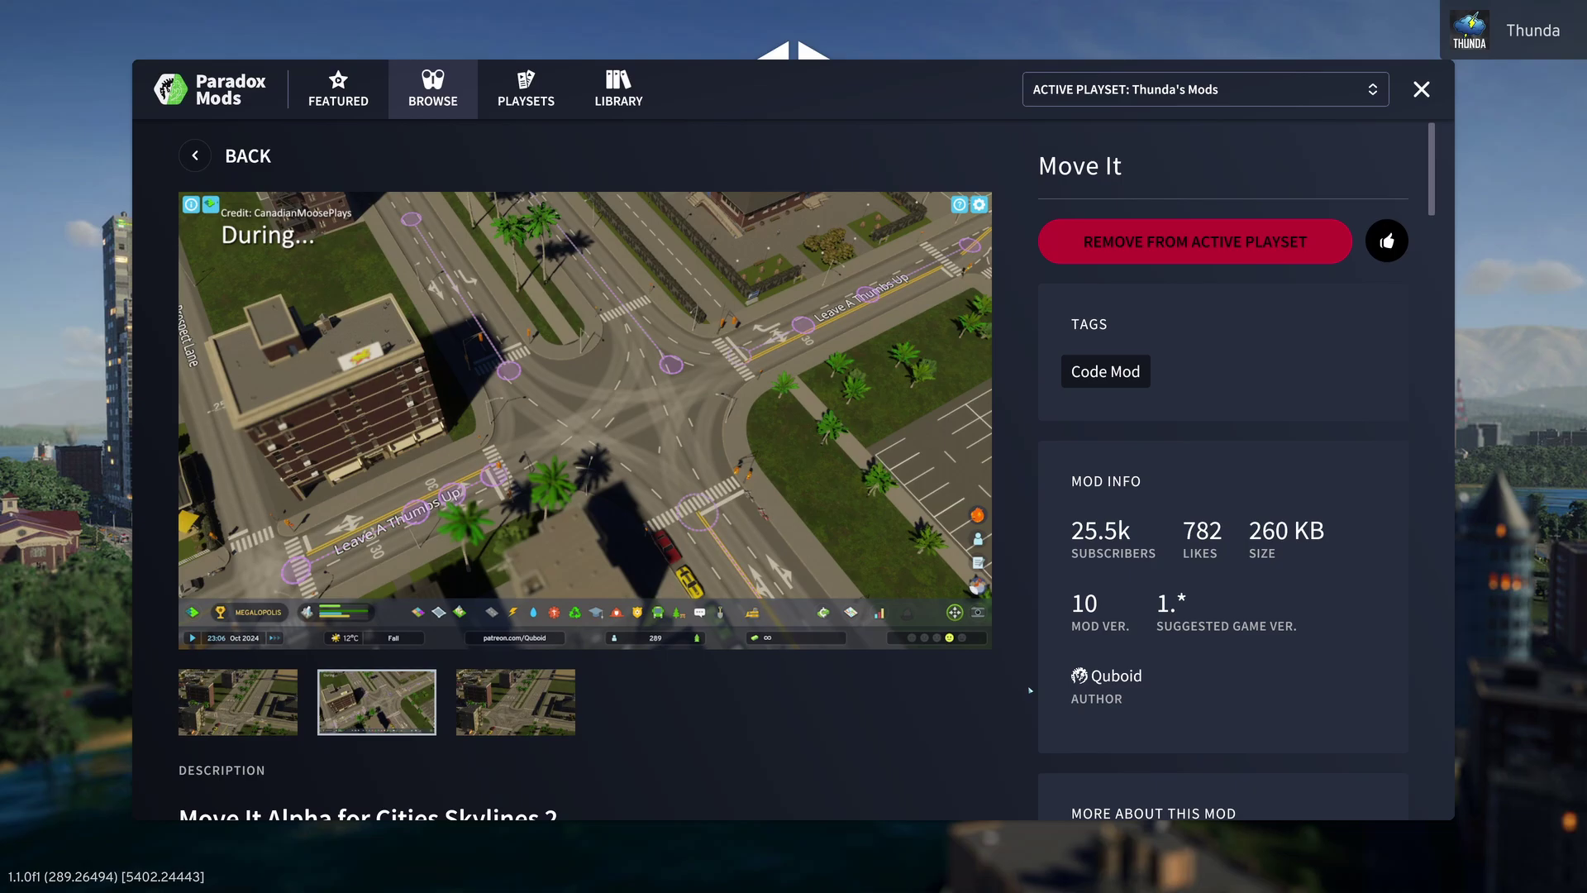
{"action": "left_click", "coordinate": [1108, 678]}
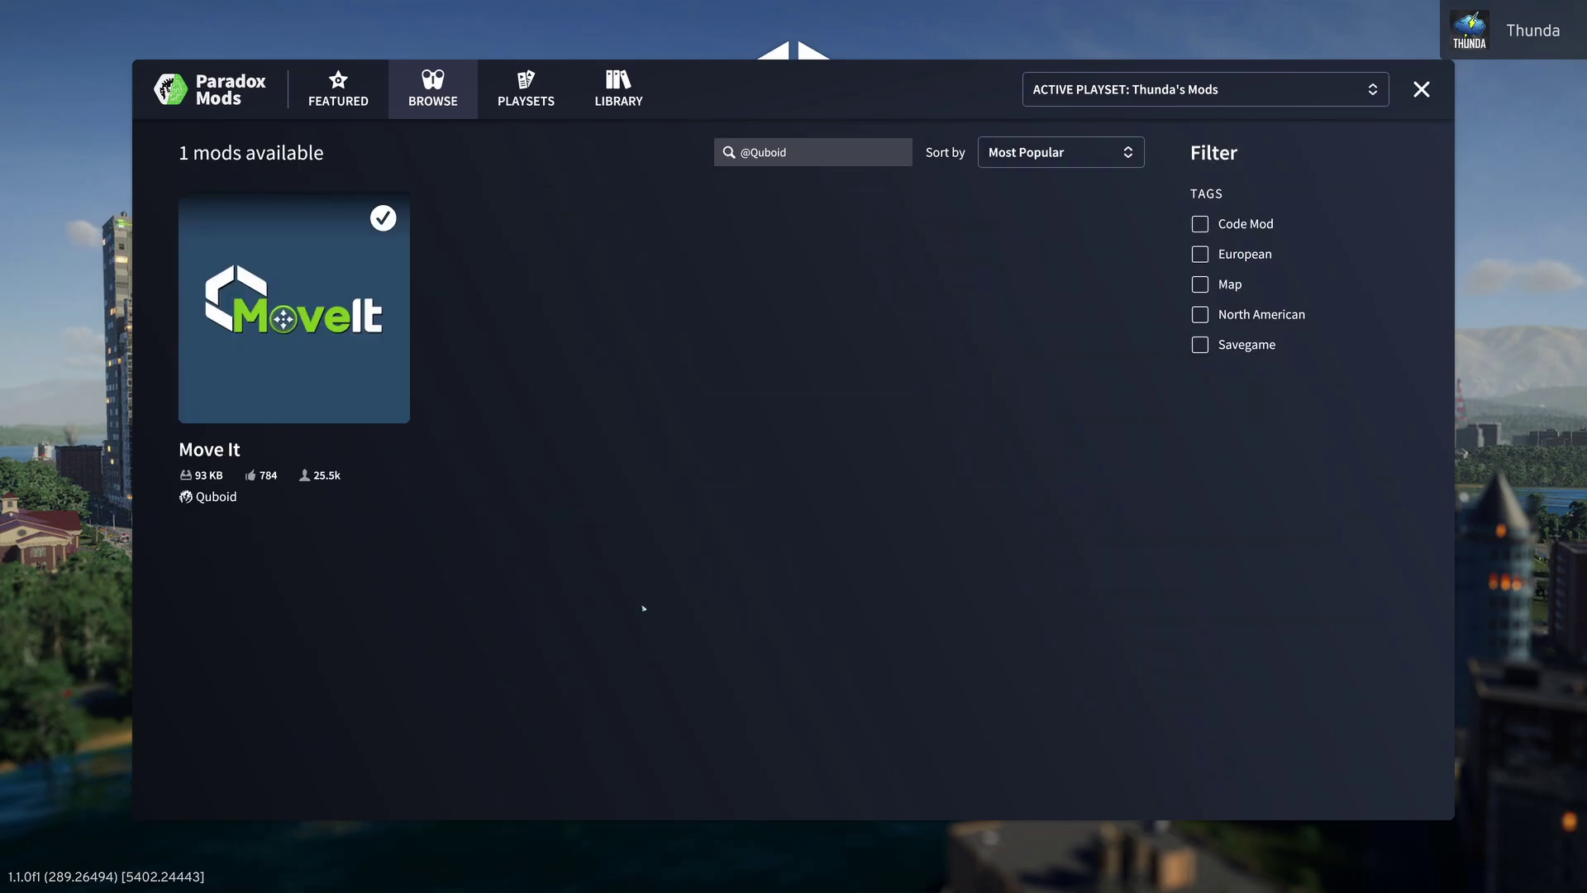
{"action": "left_click", "coordinate": [409, 493]}
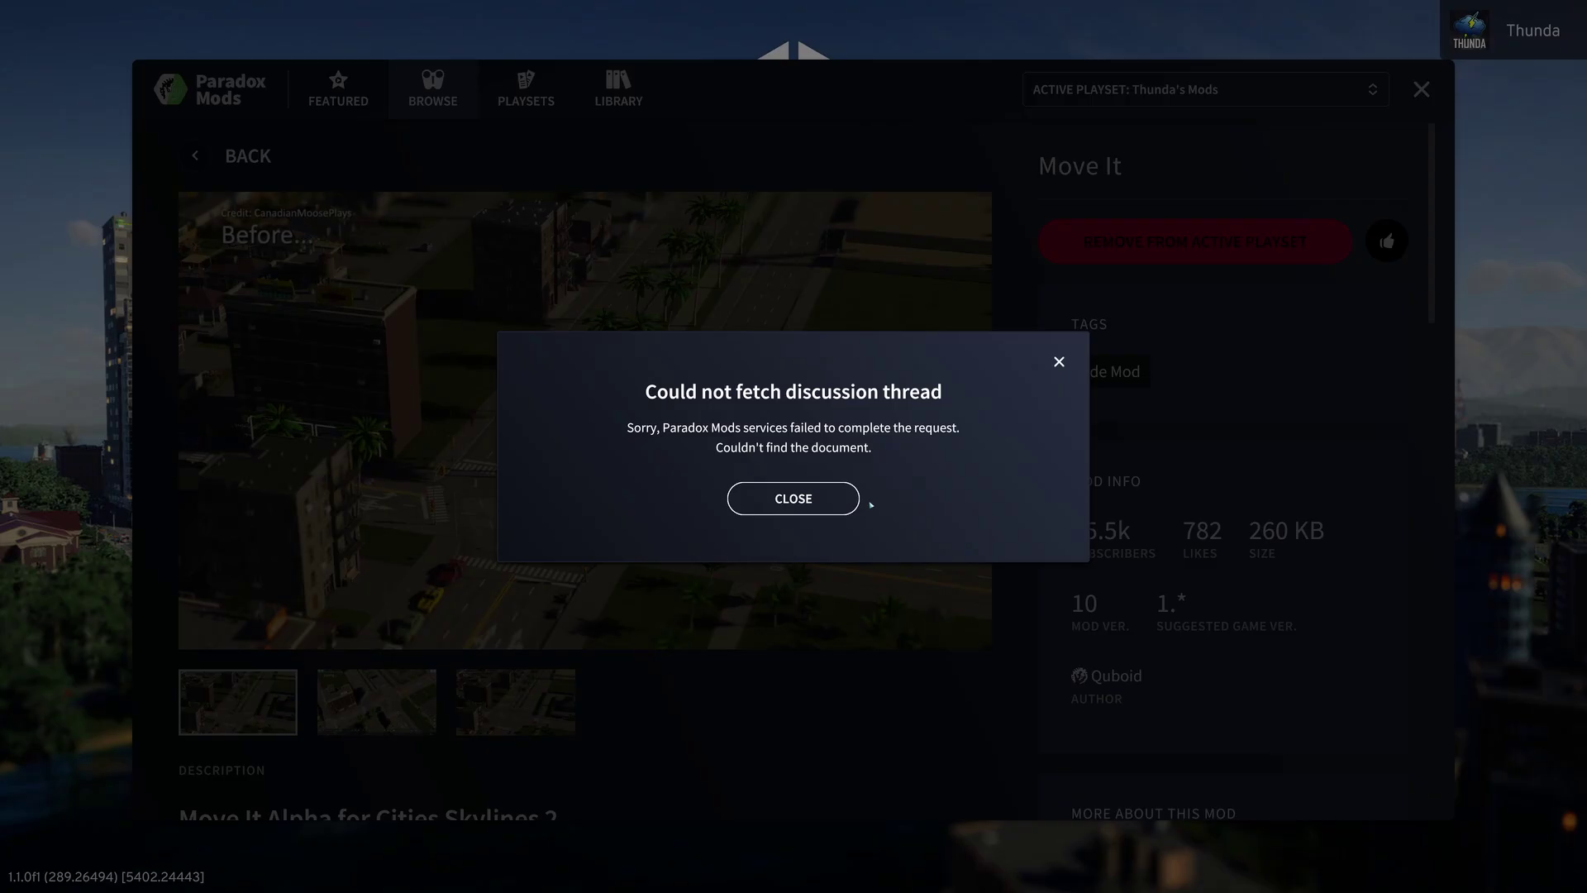
- Close the discussion thread error, read Move It's description and add the mod to the active playset
{"action": "left_click", "coordinate": [835, 498]}
{"action": "left_click_drag", "start_coordinate": [1427, 276], "coordinate": [1487, 467]}
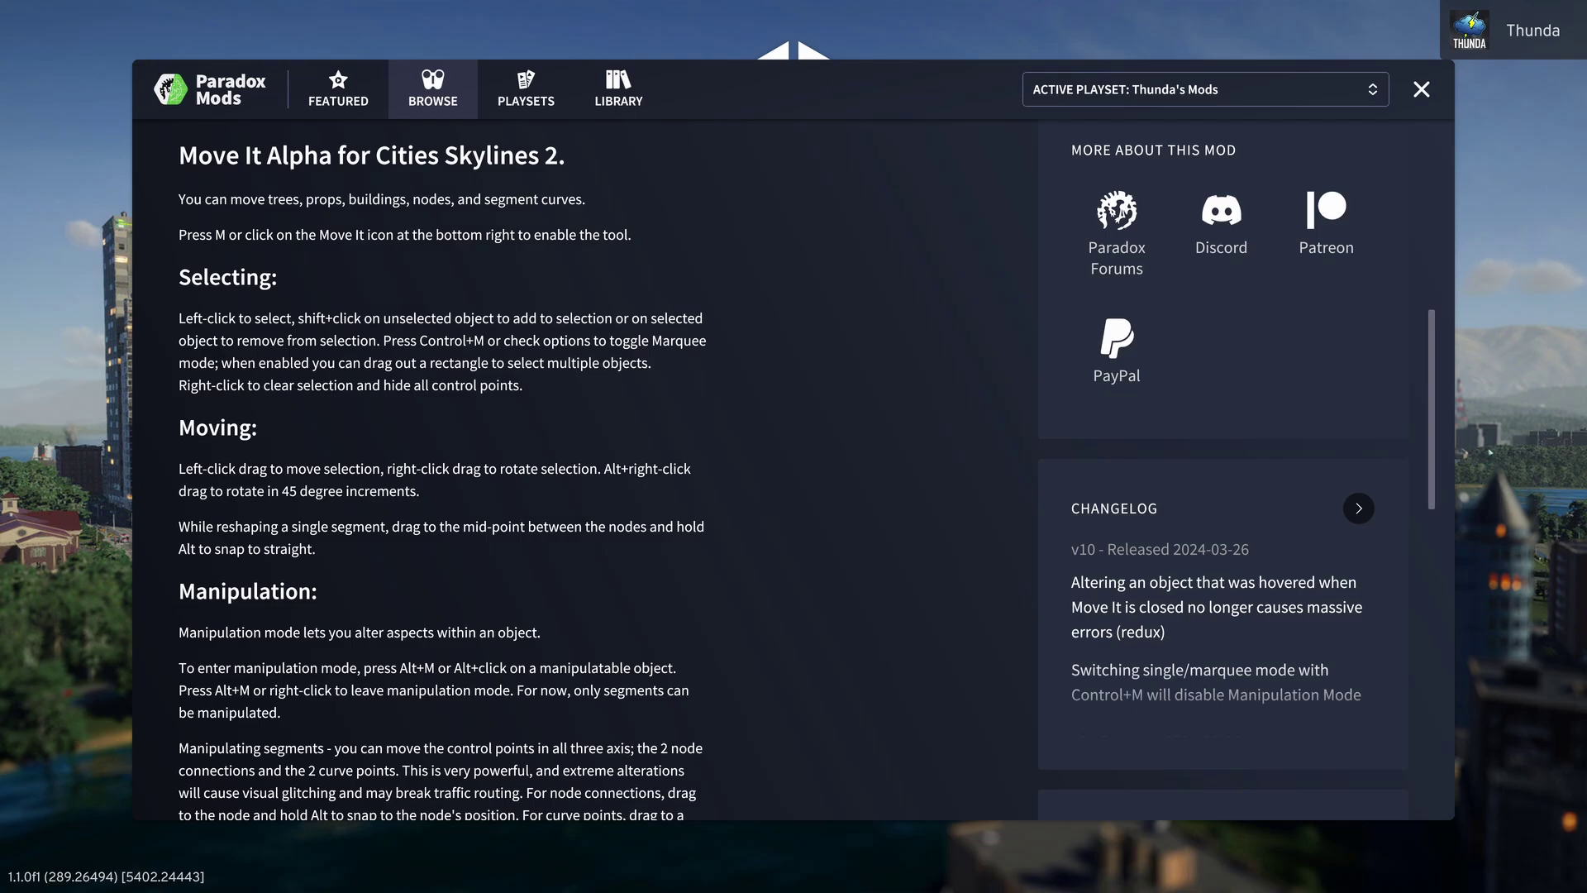
{"action": "left_click_drag", "start_coordinate": [1490, 452], "coordinate": [1491, 659]}
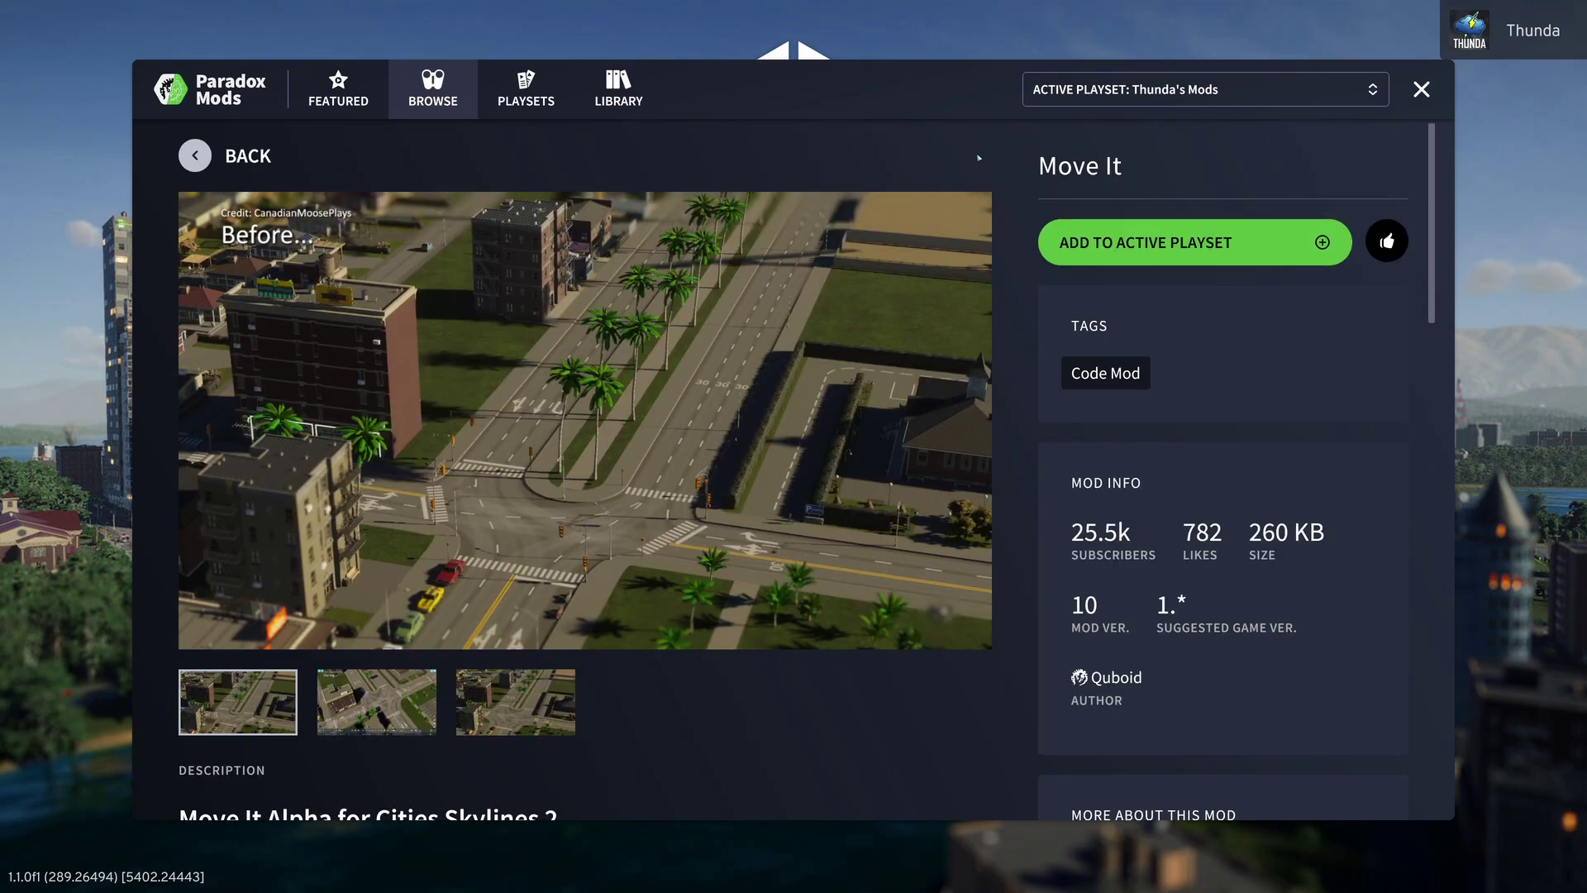
{"action": "left_click", "coordinate": [1066, 243]}
- Open the existing playset and review the full list of mods it contains
{"action": "left_click", "coordinate": [538, 105]}
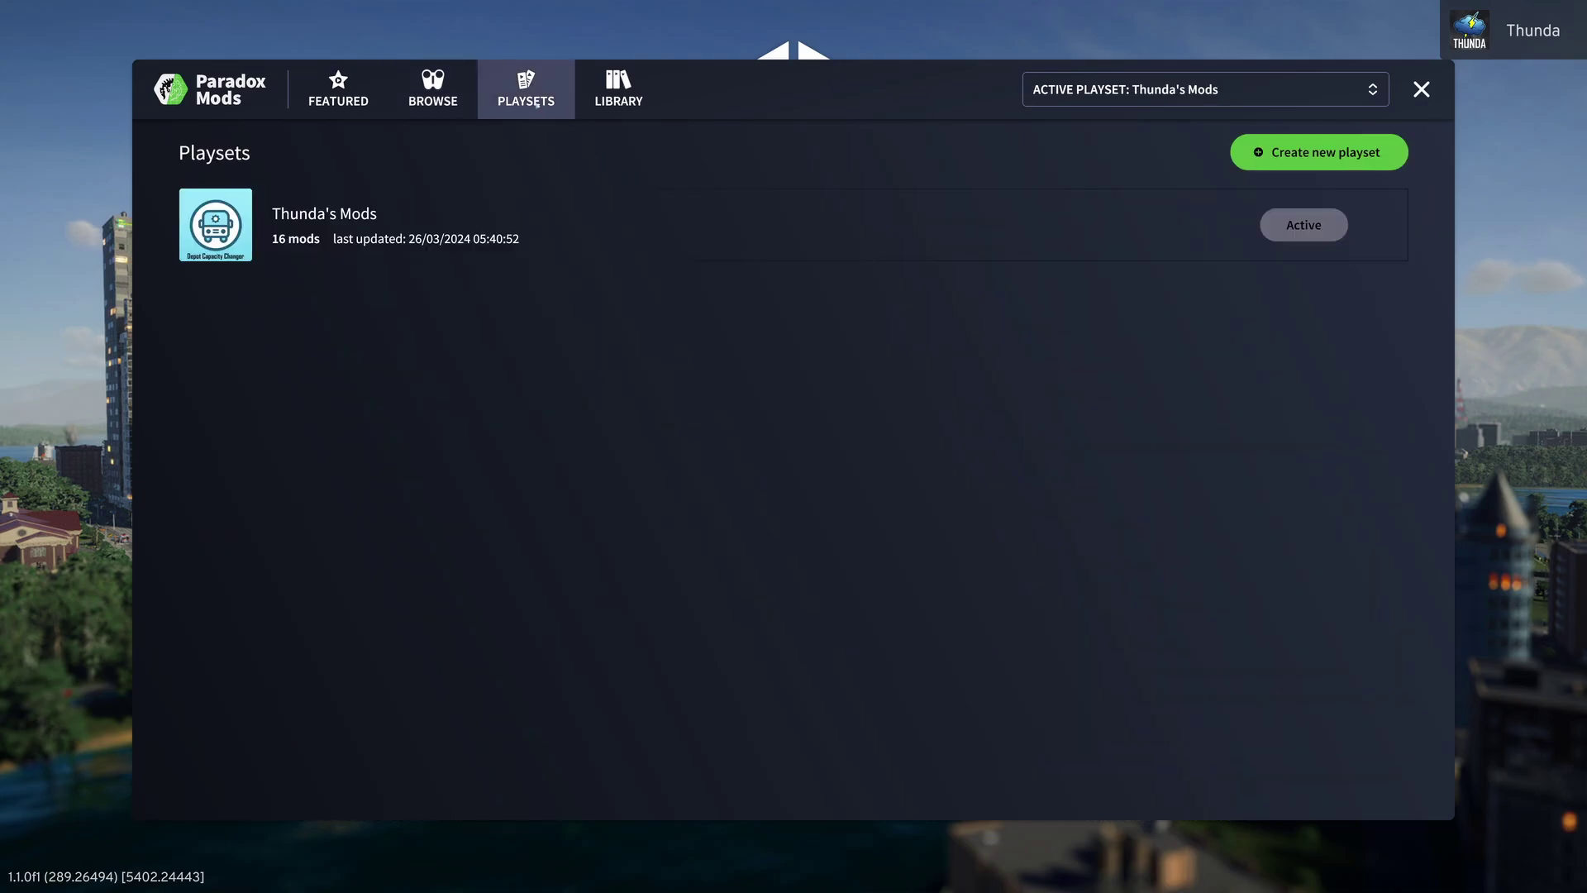
{"action": "left_click", "coordinate": [377, 253]}
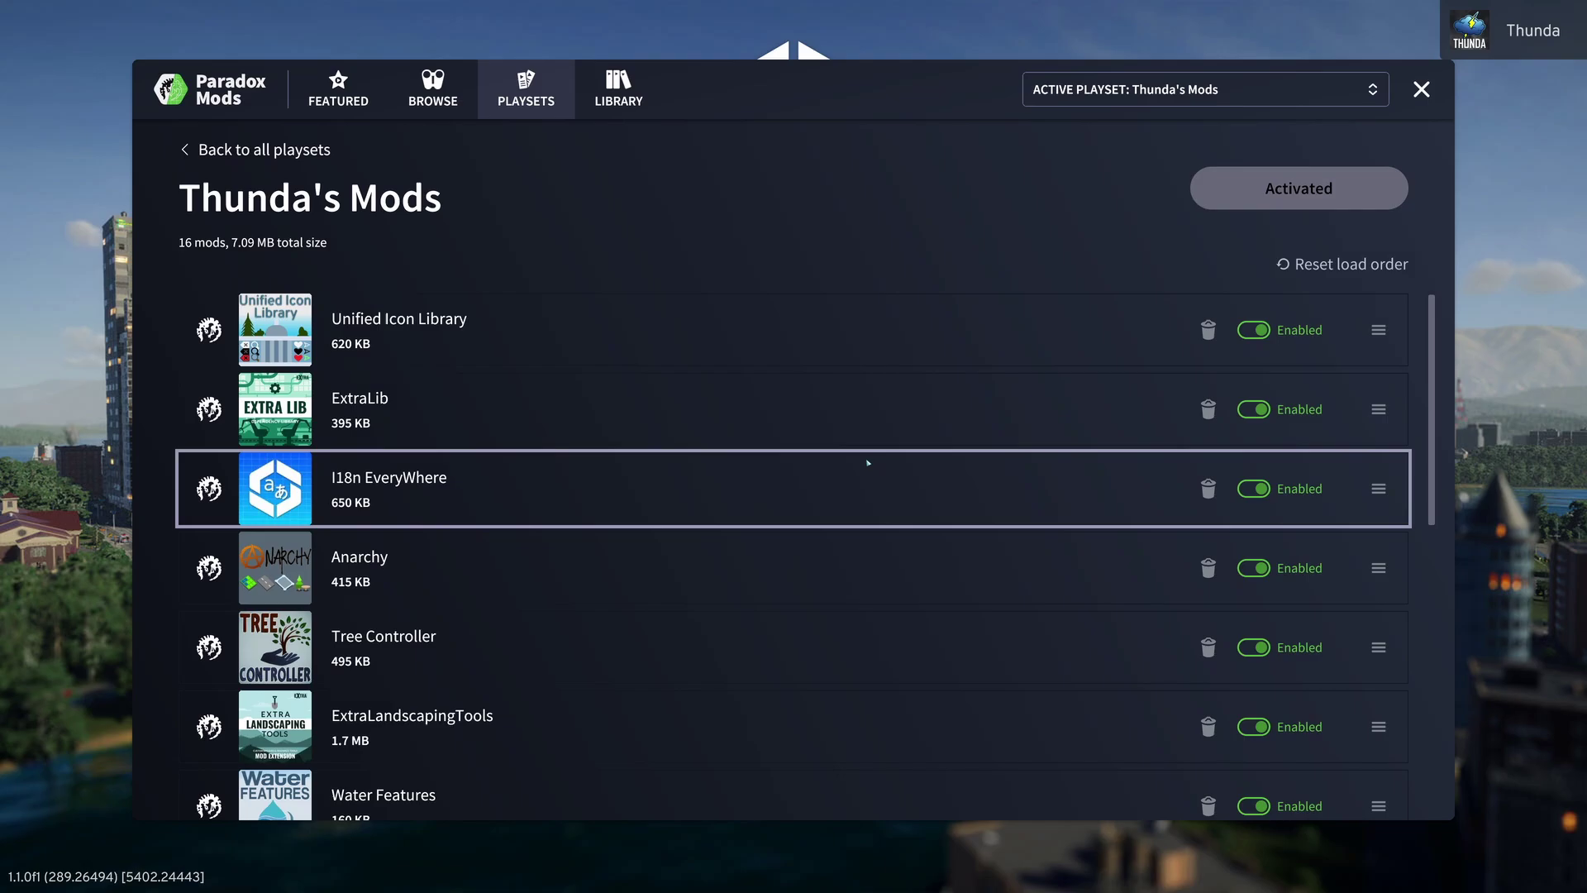
{"action": "scroll", "coordinate": [1456, 424], "scroll_direction": "down", "scroll_amount": 2}
{"action": "scroll", "coordinate": [815, 553], "scroll_direction": "down", "scroll_amount": 6}
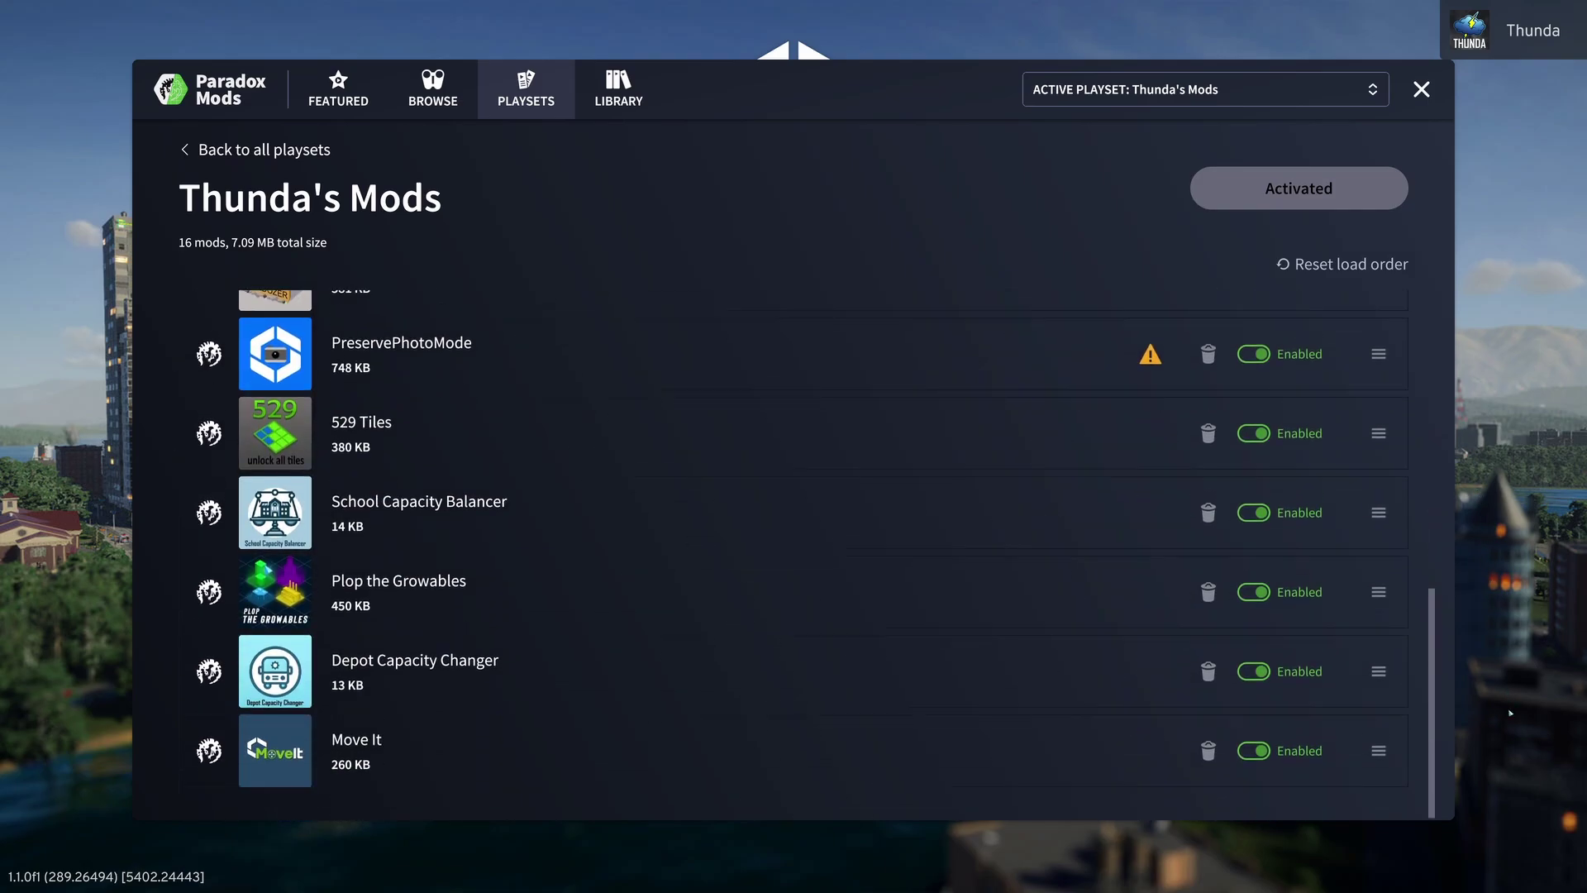
{"action": "scroll", "coordinate": [816, 553], "scroll_direction": "up", "scroll_amount": 8}
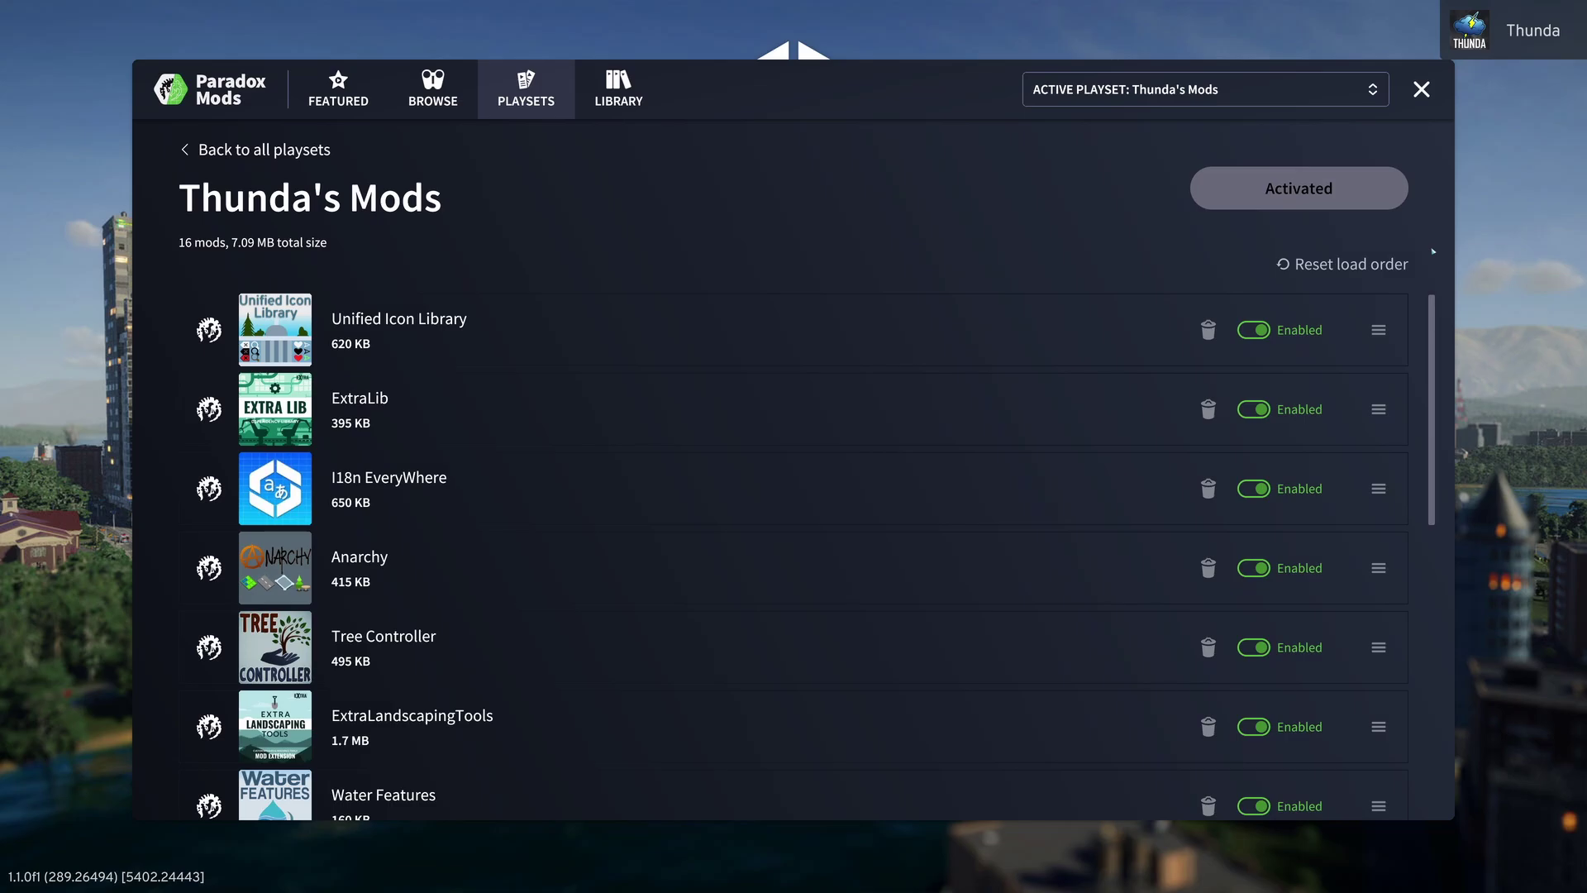
- Toggle the Unified Icon Library mod off and back on in the active playset
{"action": "left_click", "coordinate": [1266, 355]}
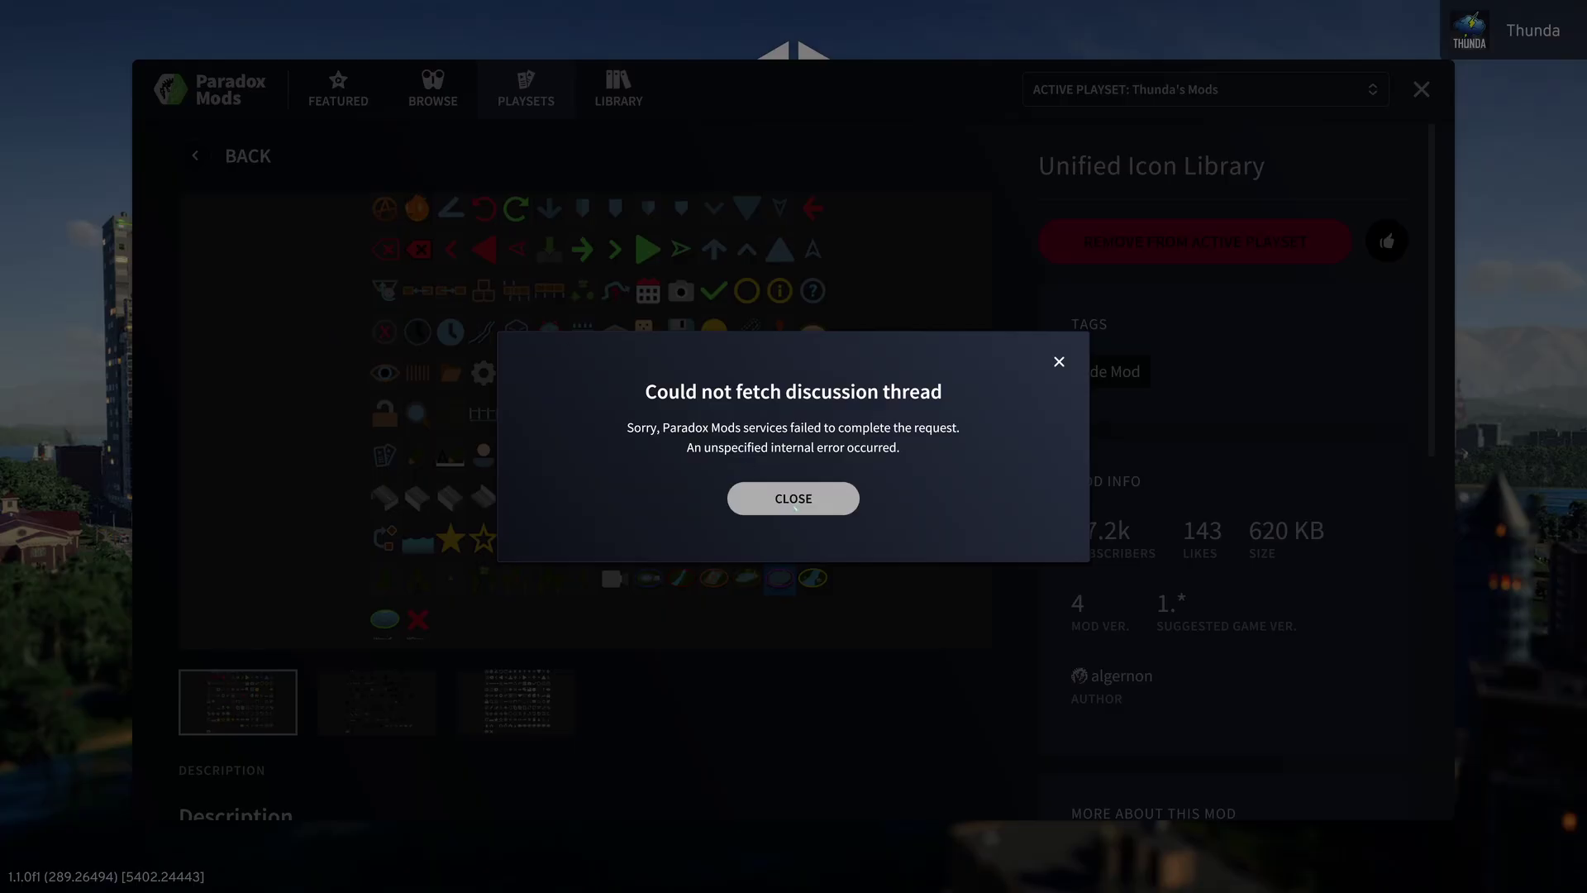
{"action": "key", "text": "Escape"}
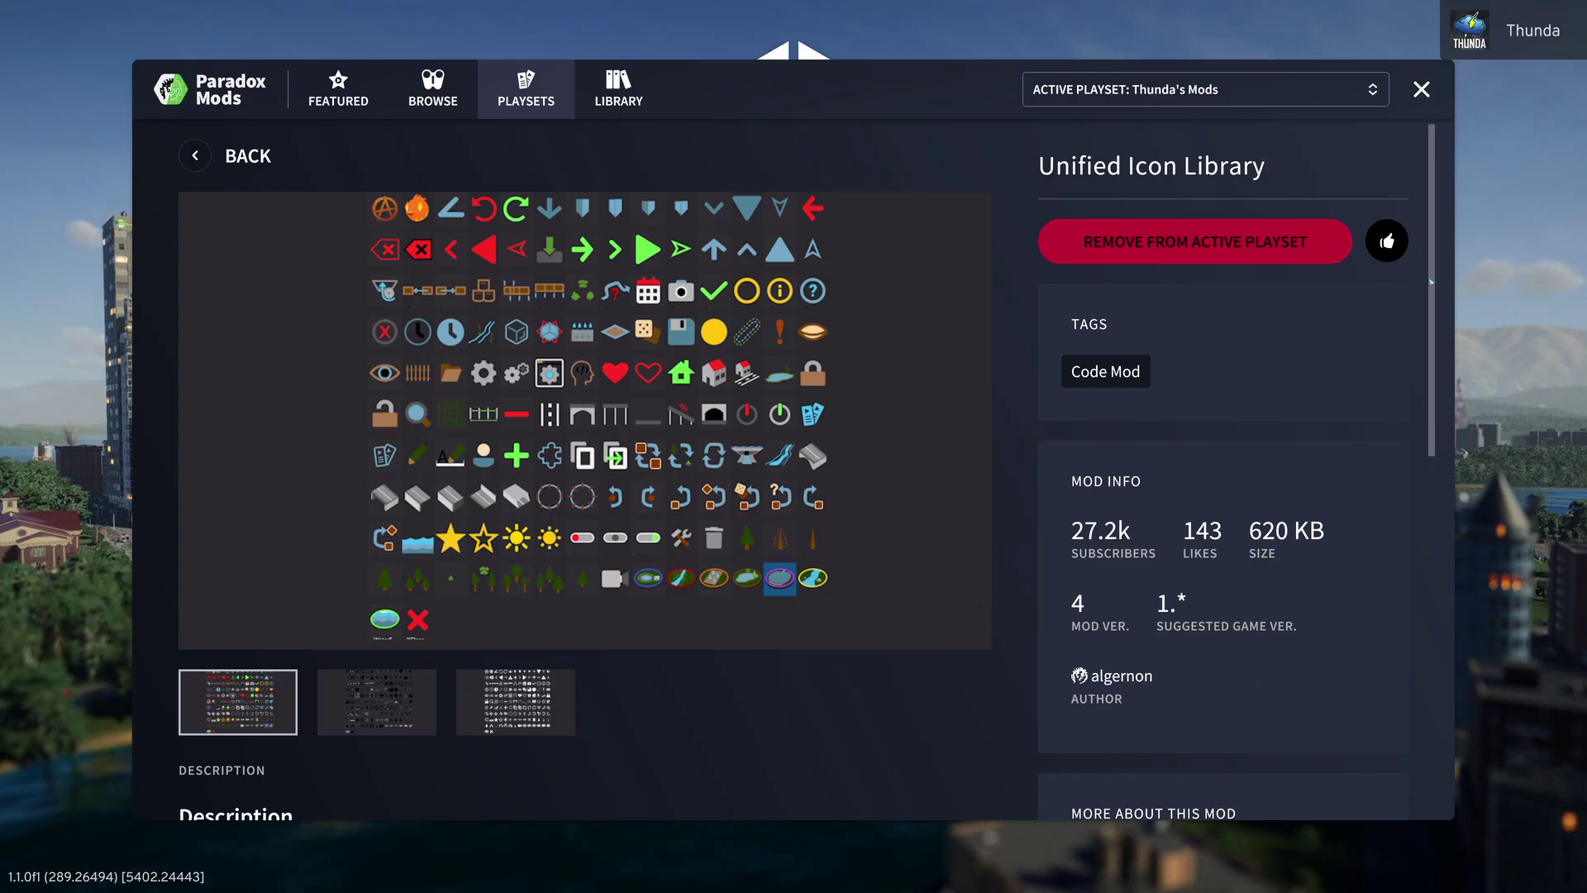
{"action": "left_click", "coordinate": [561, 124]}
{"action": "left_click", "coordinate": [351, 240]}
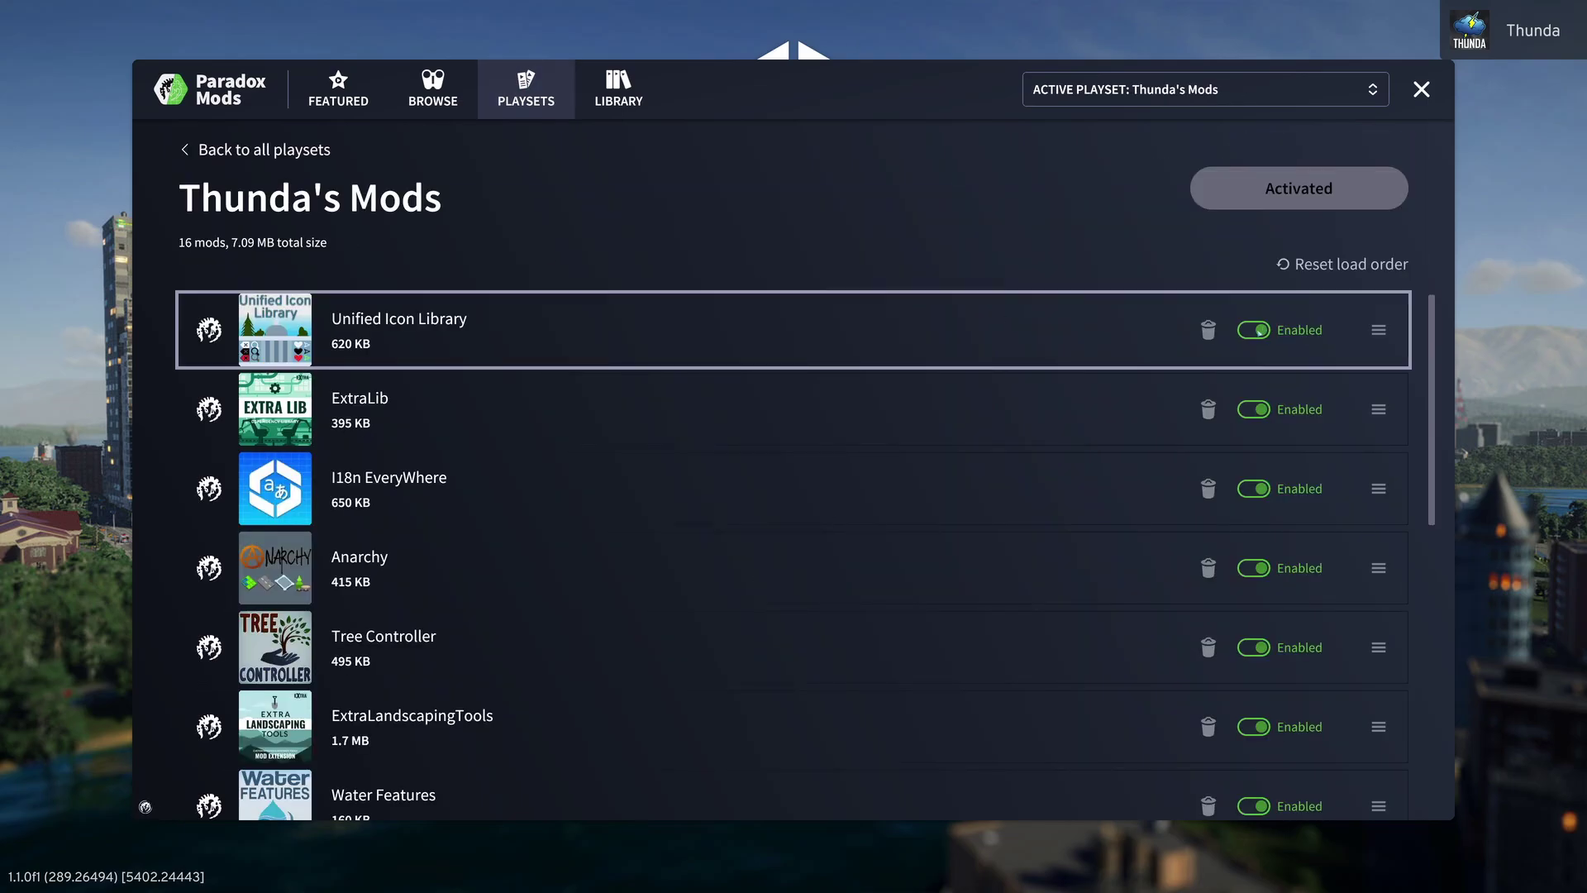
{"action": "left_click", "coordinate": [1260, 331]}
{"action": "left_click", "coordinate": [1260, 330]}
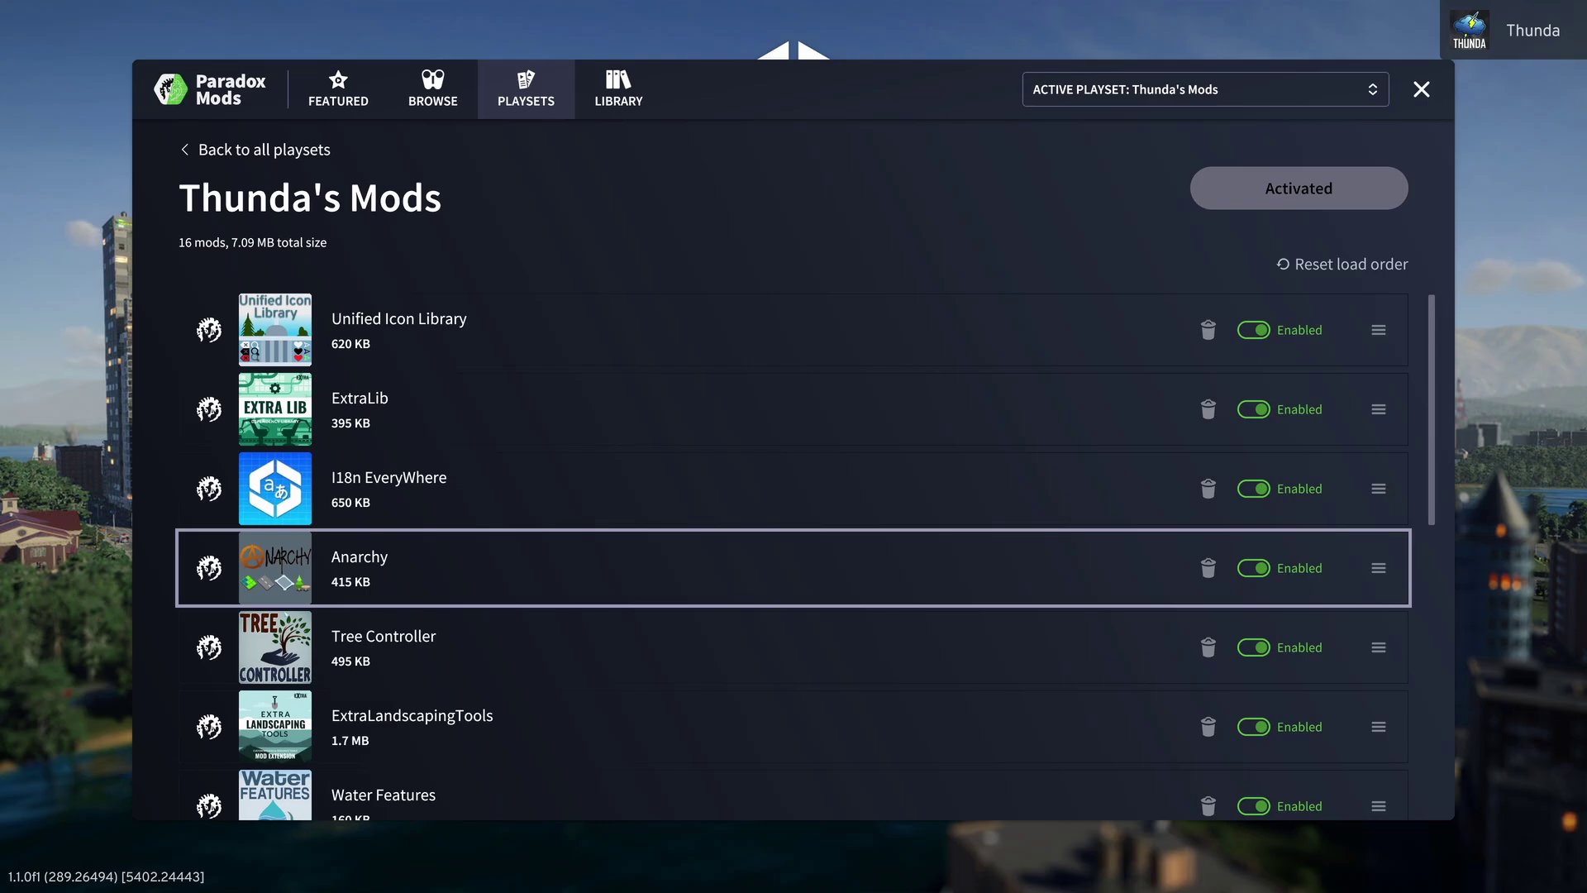
- Read the Anarchy mod's description and dependencies, and look through the installed mods in the library
{"action": "left_click", "coordinate": [384, 581]}
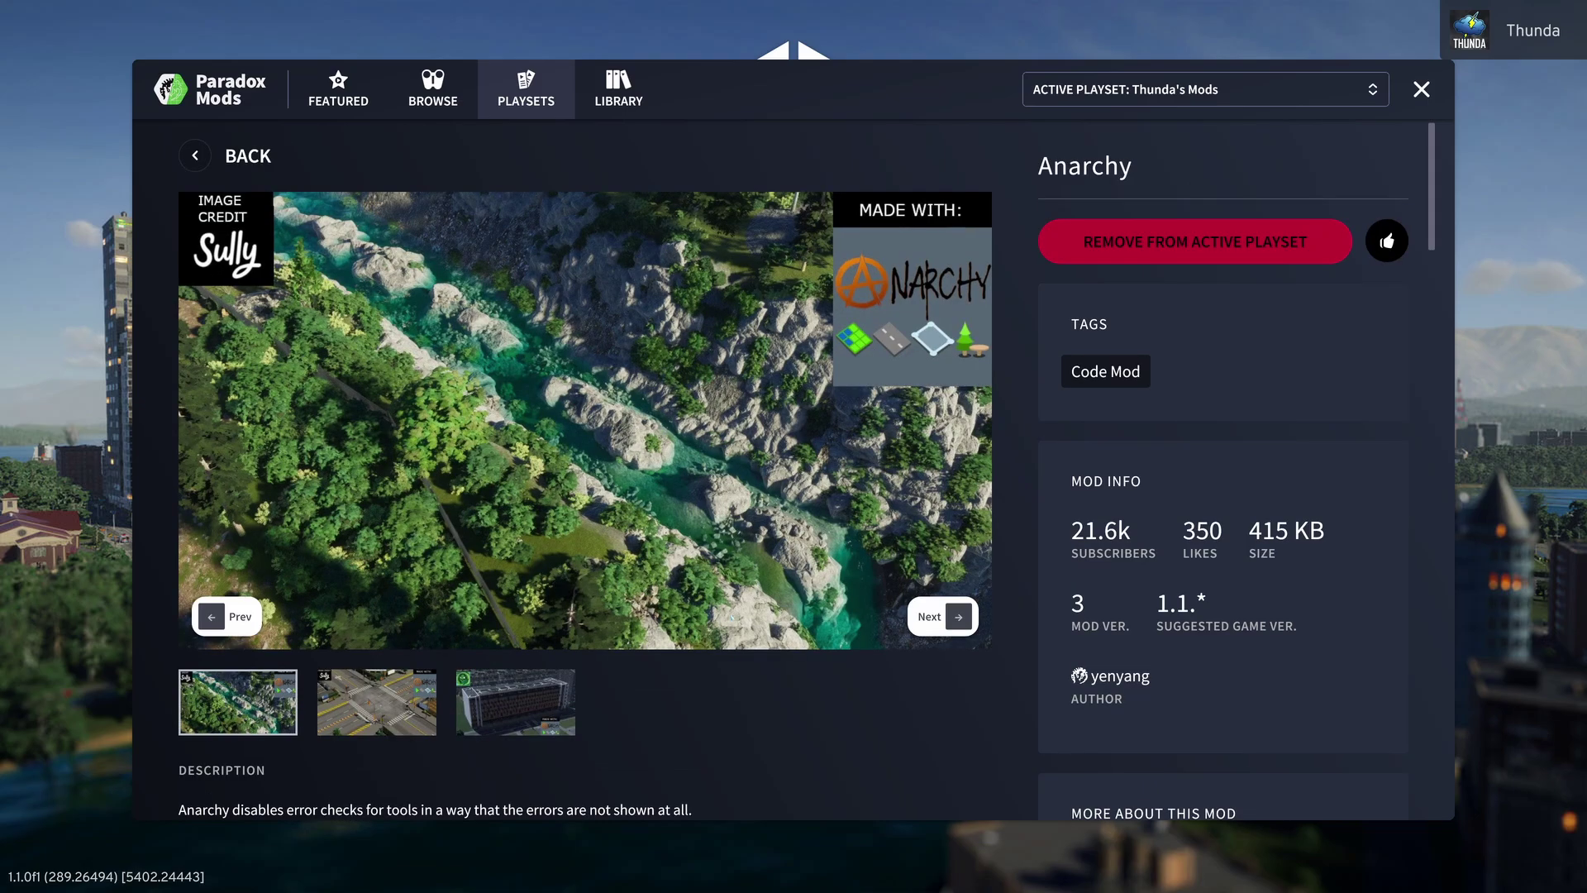
{"action": "scroll", "coordinate": [293, 642], "scroll_direction": "down", "scroll_amount": 5}
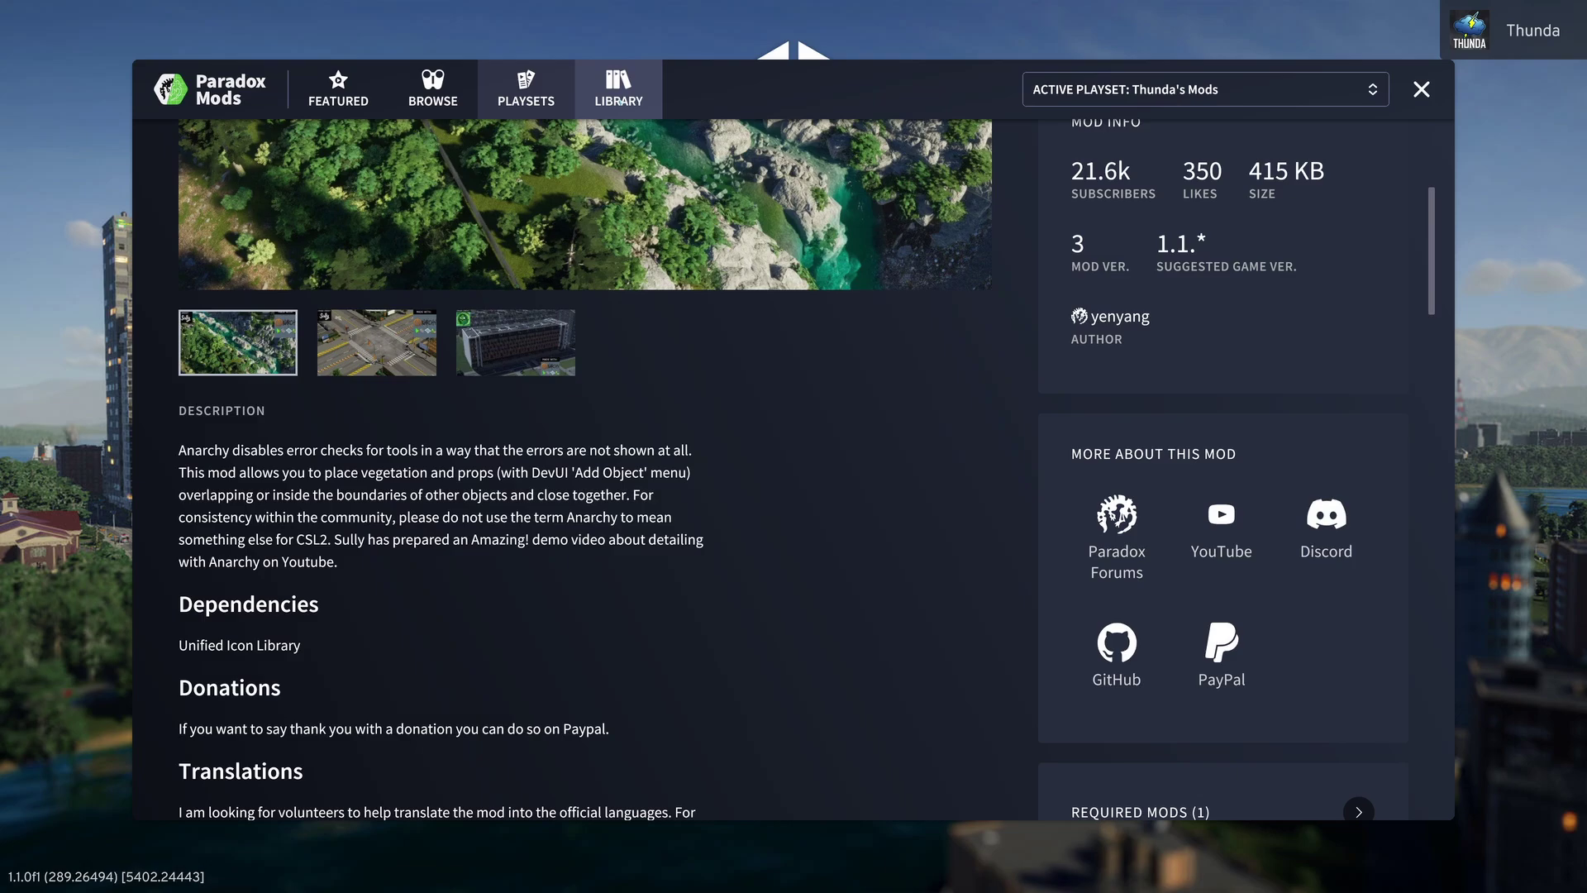
{"action": "left_click", "coordinate": [620, 100]}
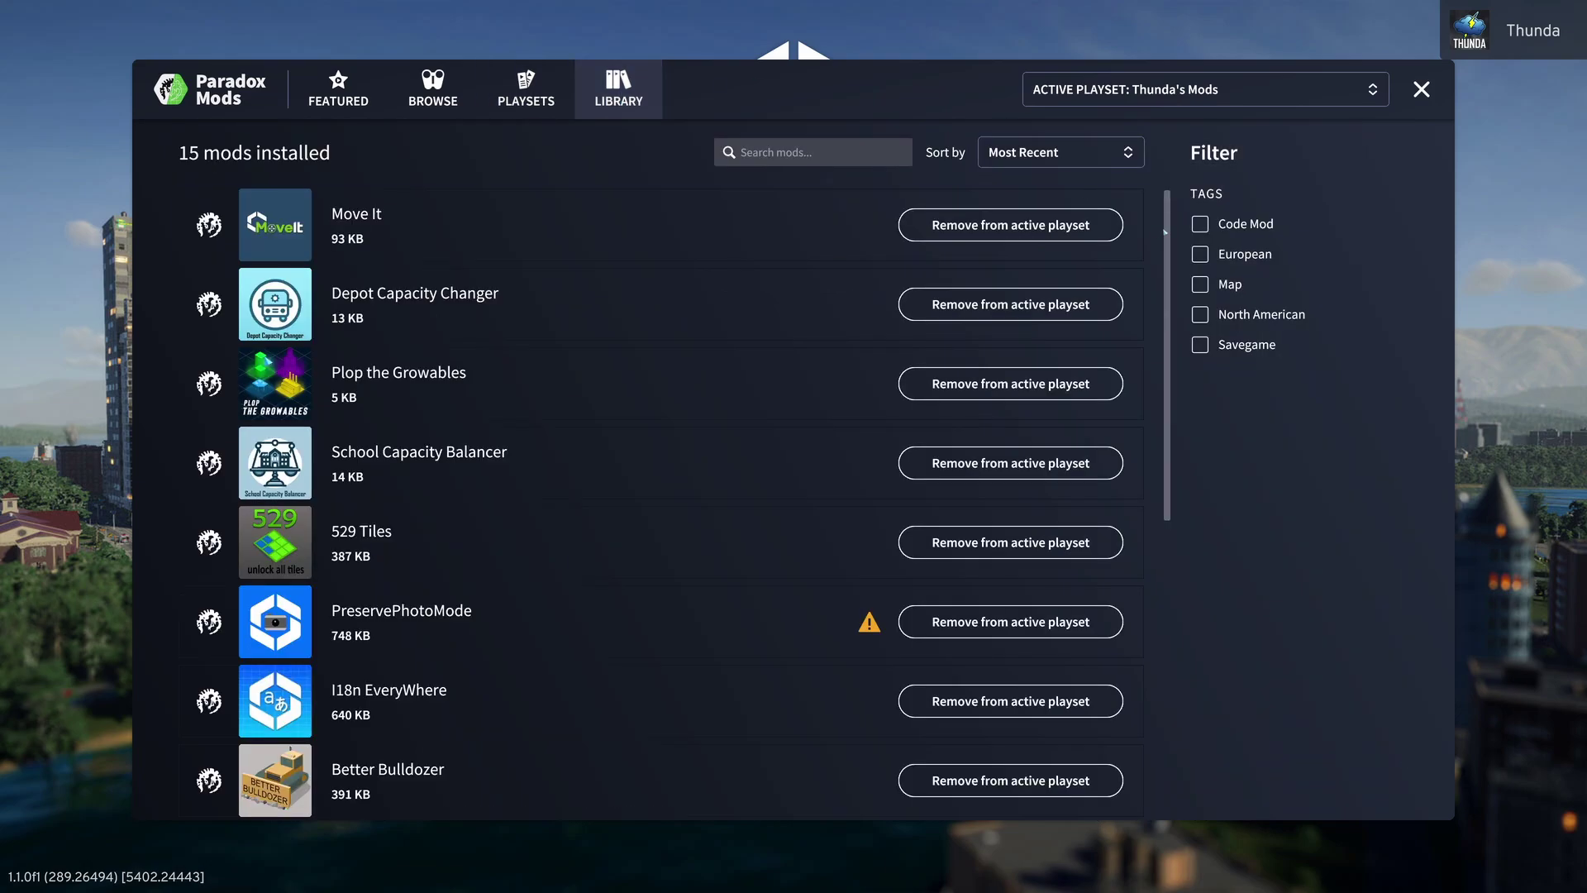
{"action": "scroll", "coordinate": [1201, 554], "scroll_direction": "down", "scroll_amount": 7}
{"action": "scroll", "coordinate": [1201, 555], "scroll_direction": "up", "scroll_amount": 7}
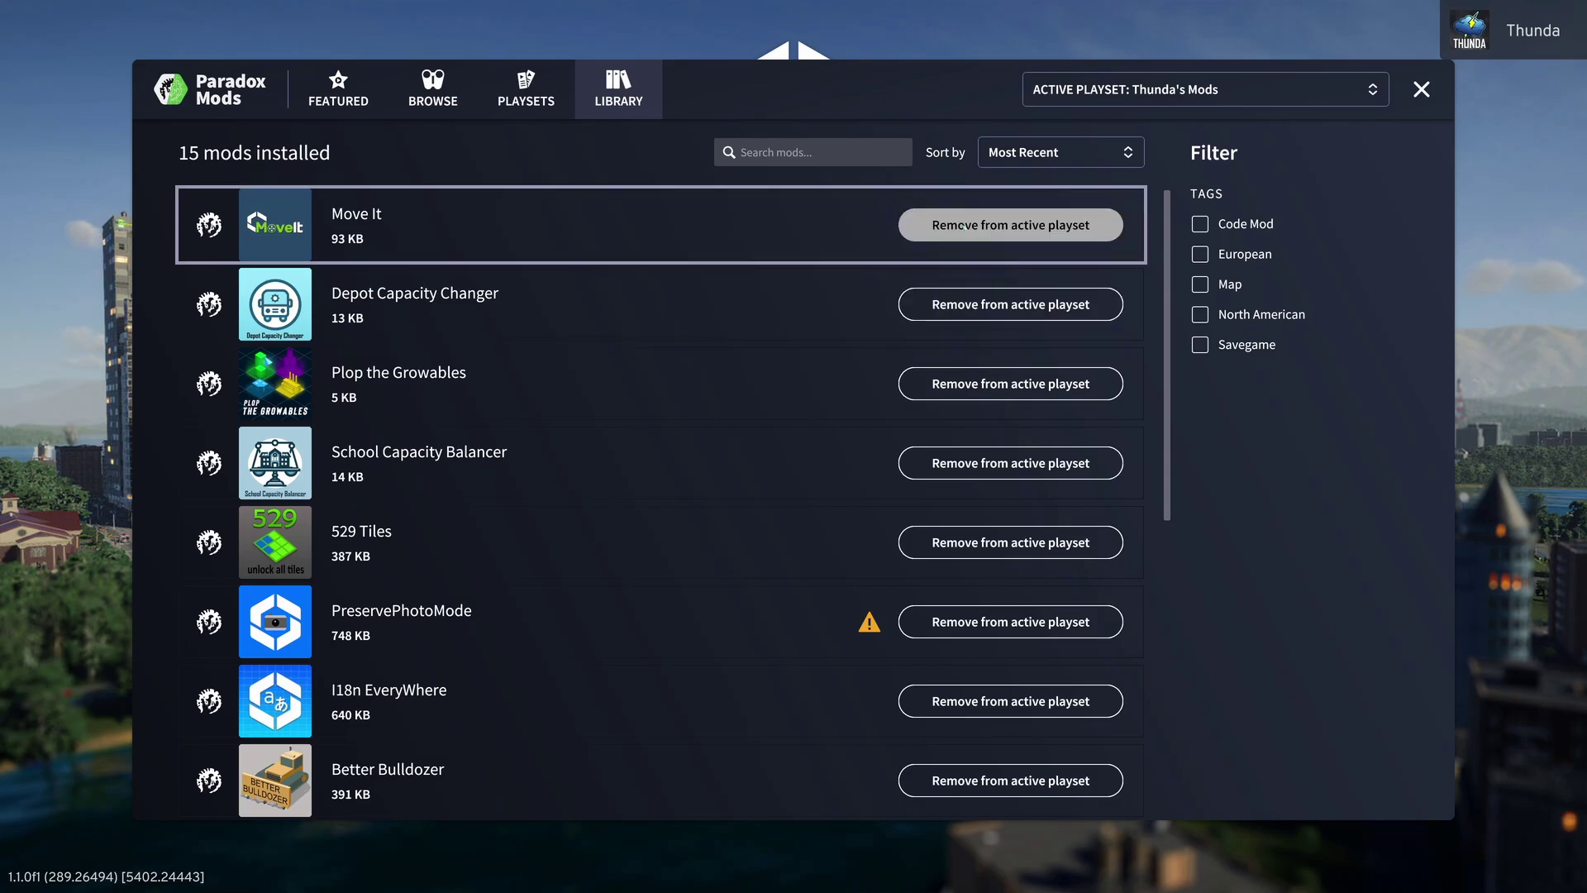
- Create a new playset named TEST Playset
{"action": "left_click", "coordinate": [1100, 89]}
{"action": "left_click", "coordinate": [1086, 132]}
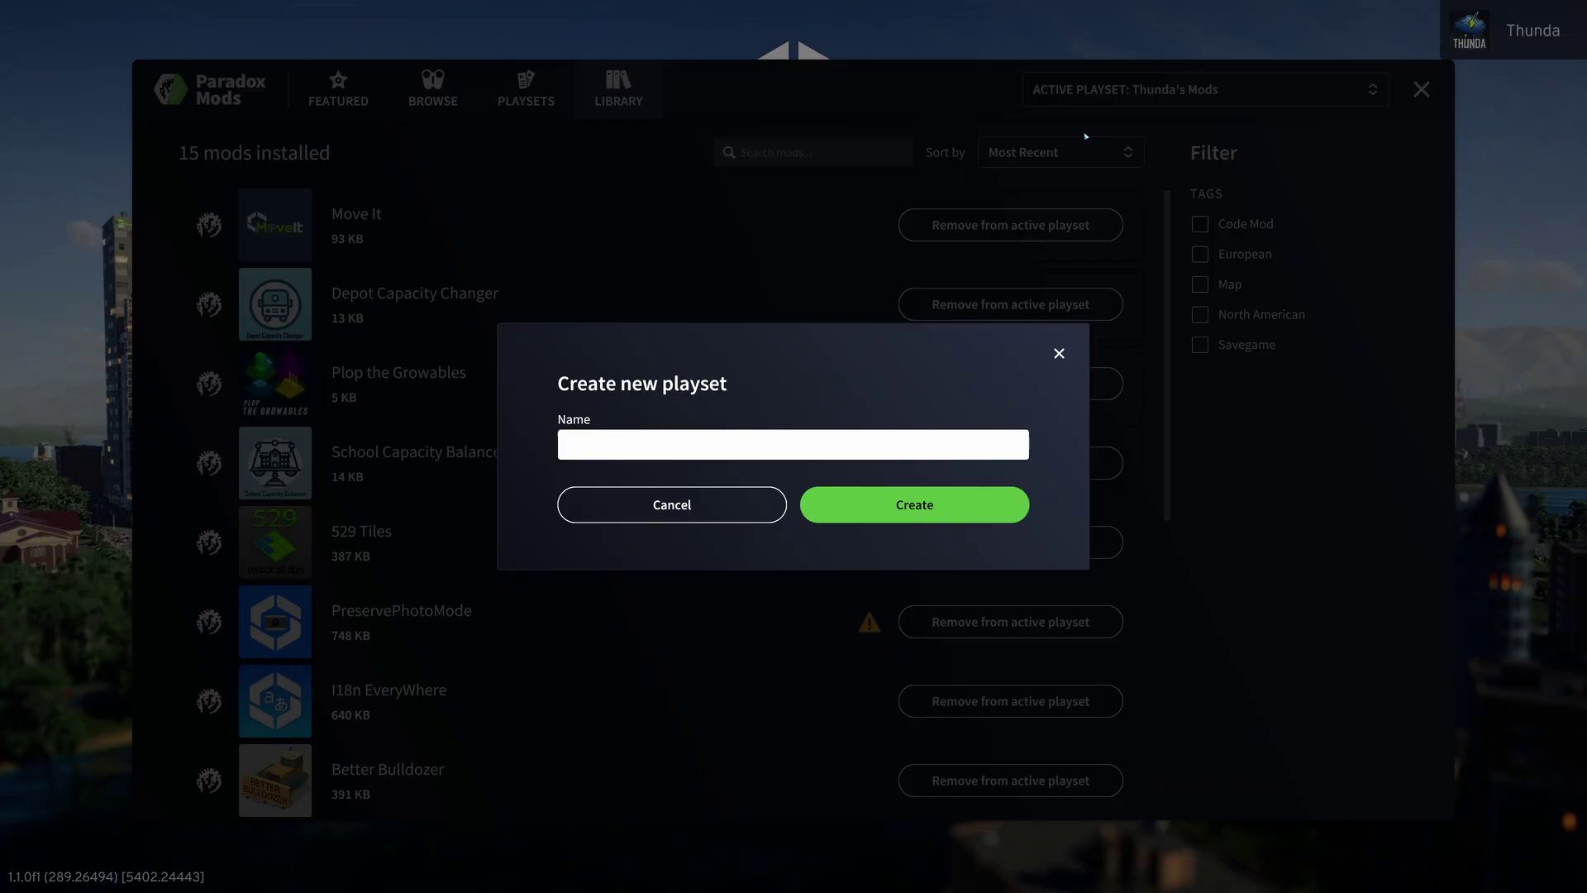
{"action": "type", "text": "TEST Playset"}
{"action": "key", "text": "Return"}
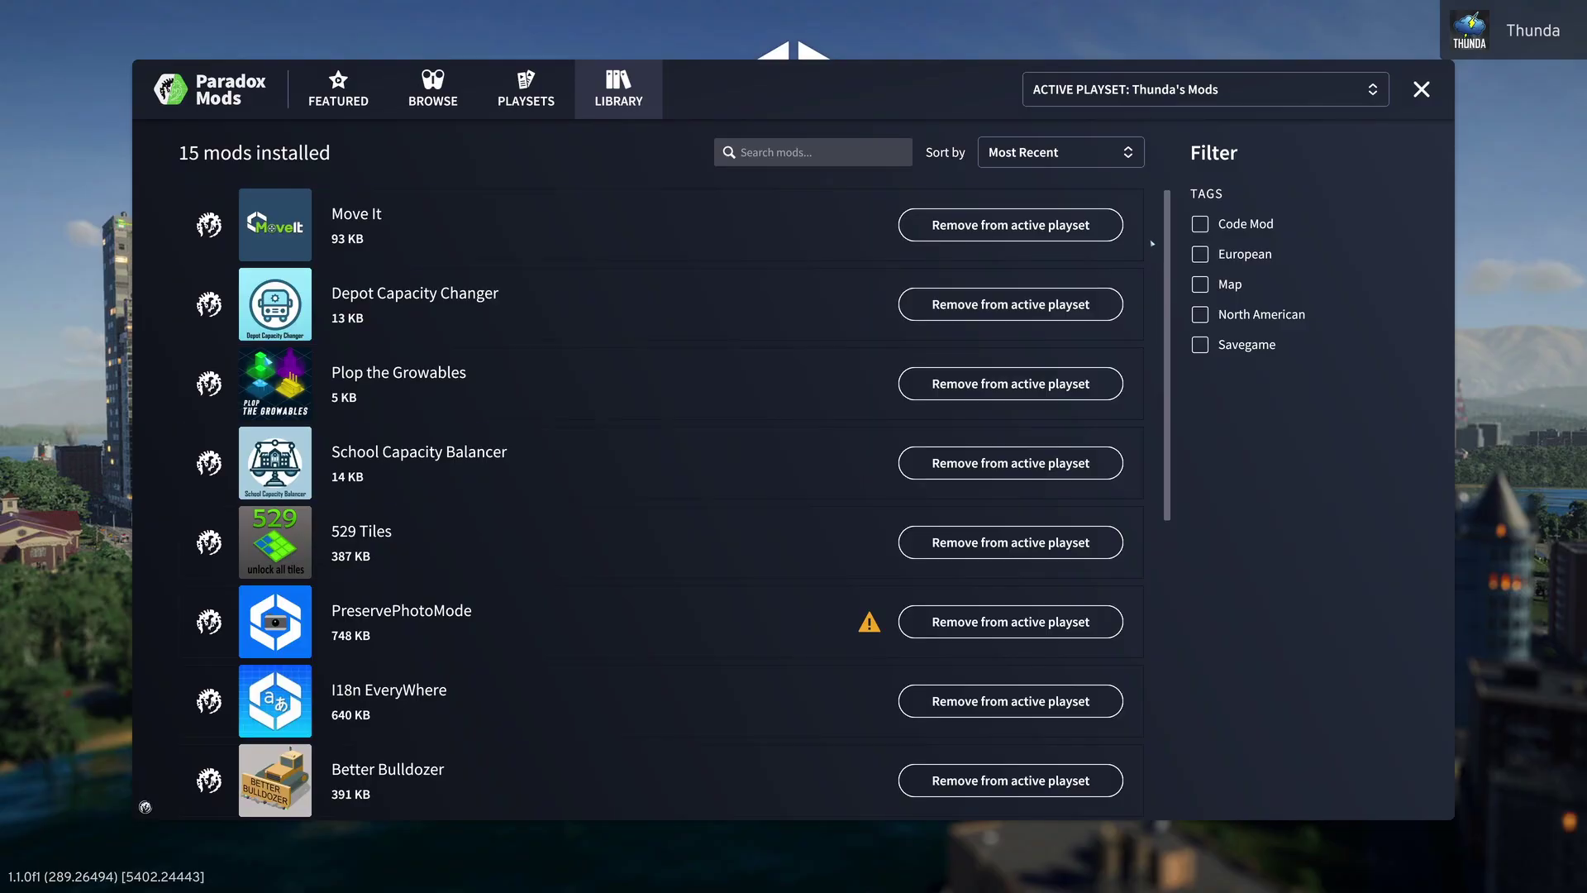
- Add Move It, Depot Capacity Changer and Plop the Growables to TEST Playset
{"action": "left_click", "coordinate": [1010, 225]}
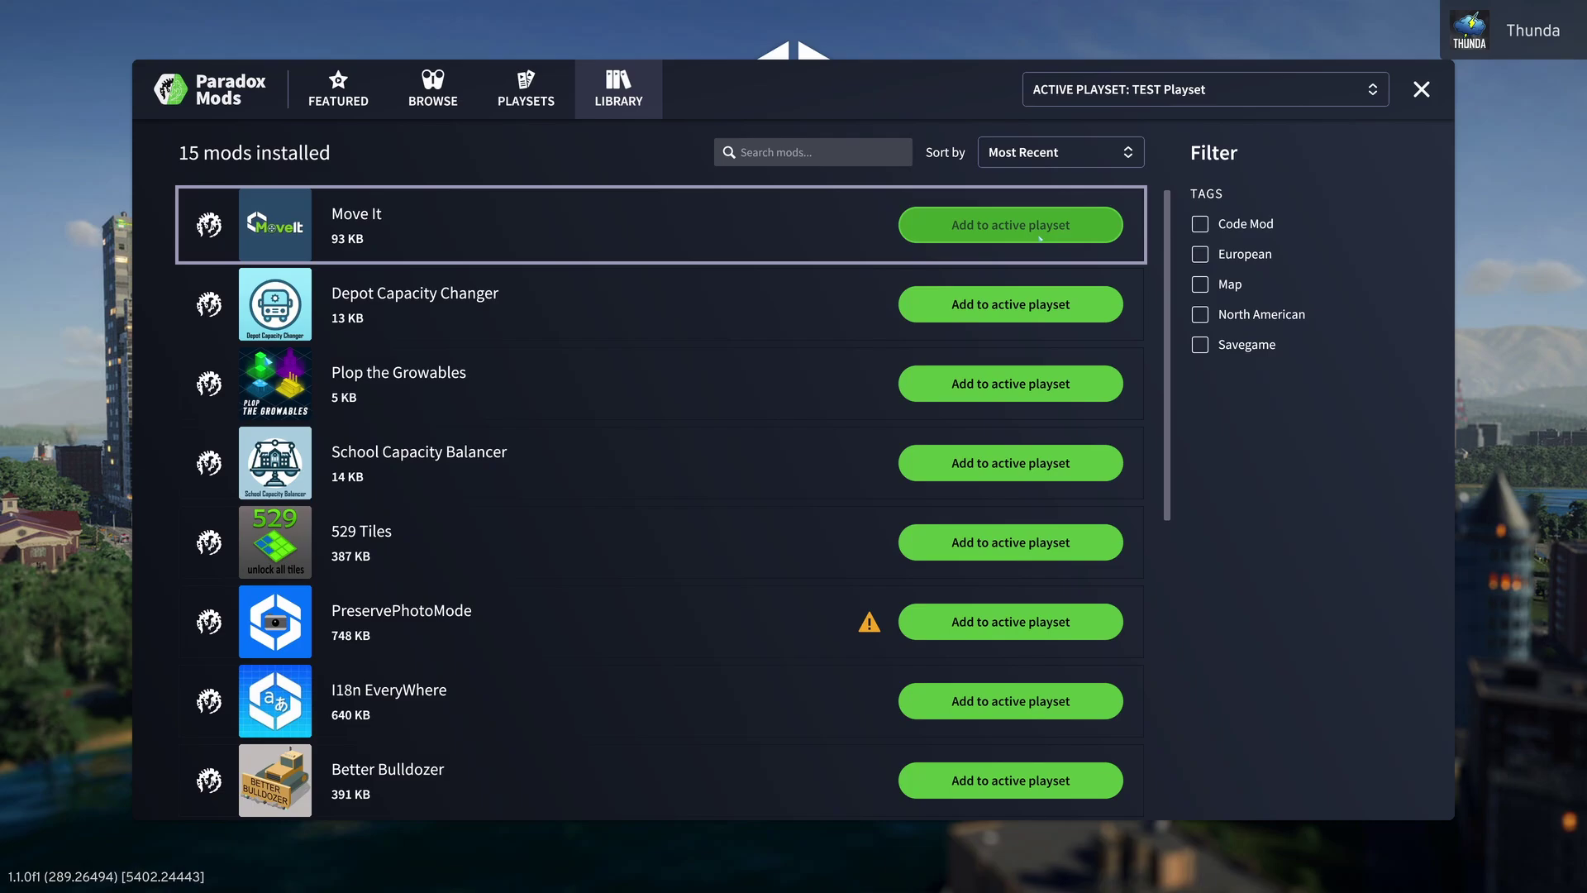
{"action": "left_click", "coordinate": [1010, 304]}
{"action": "left_click", "coordinate": [1009, 384]}
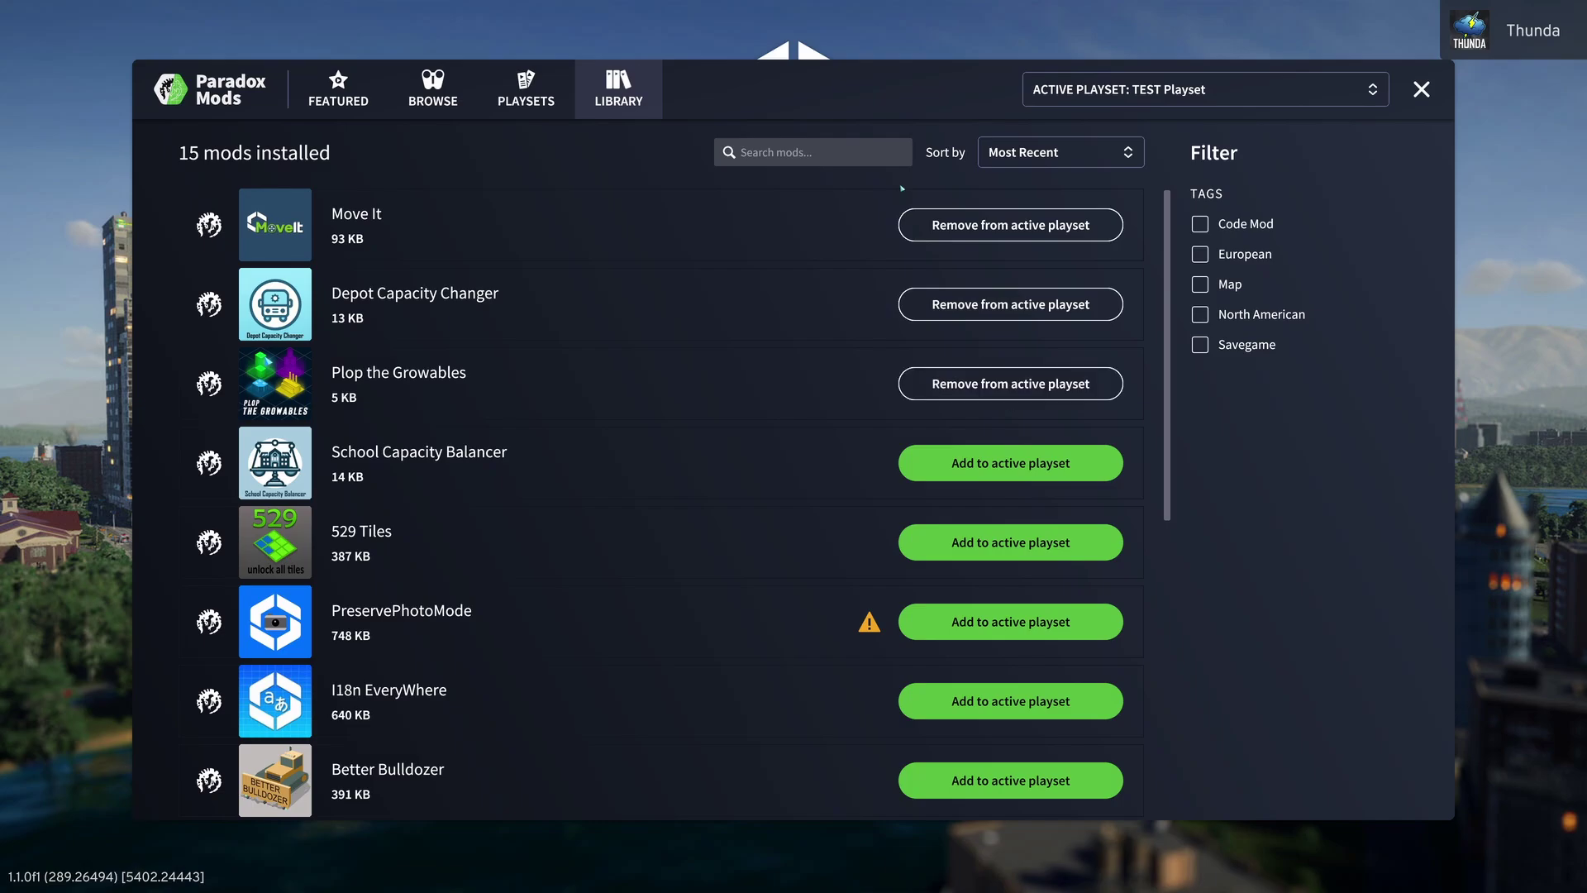
- Switch the active playset from TEST Playset back to the original one and close Paradox Mods
{"action": "left_click", "coordinate": [1310, 93]}
{"action": "left_click", "coordinate": [1104, 221]}
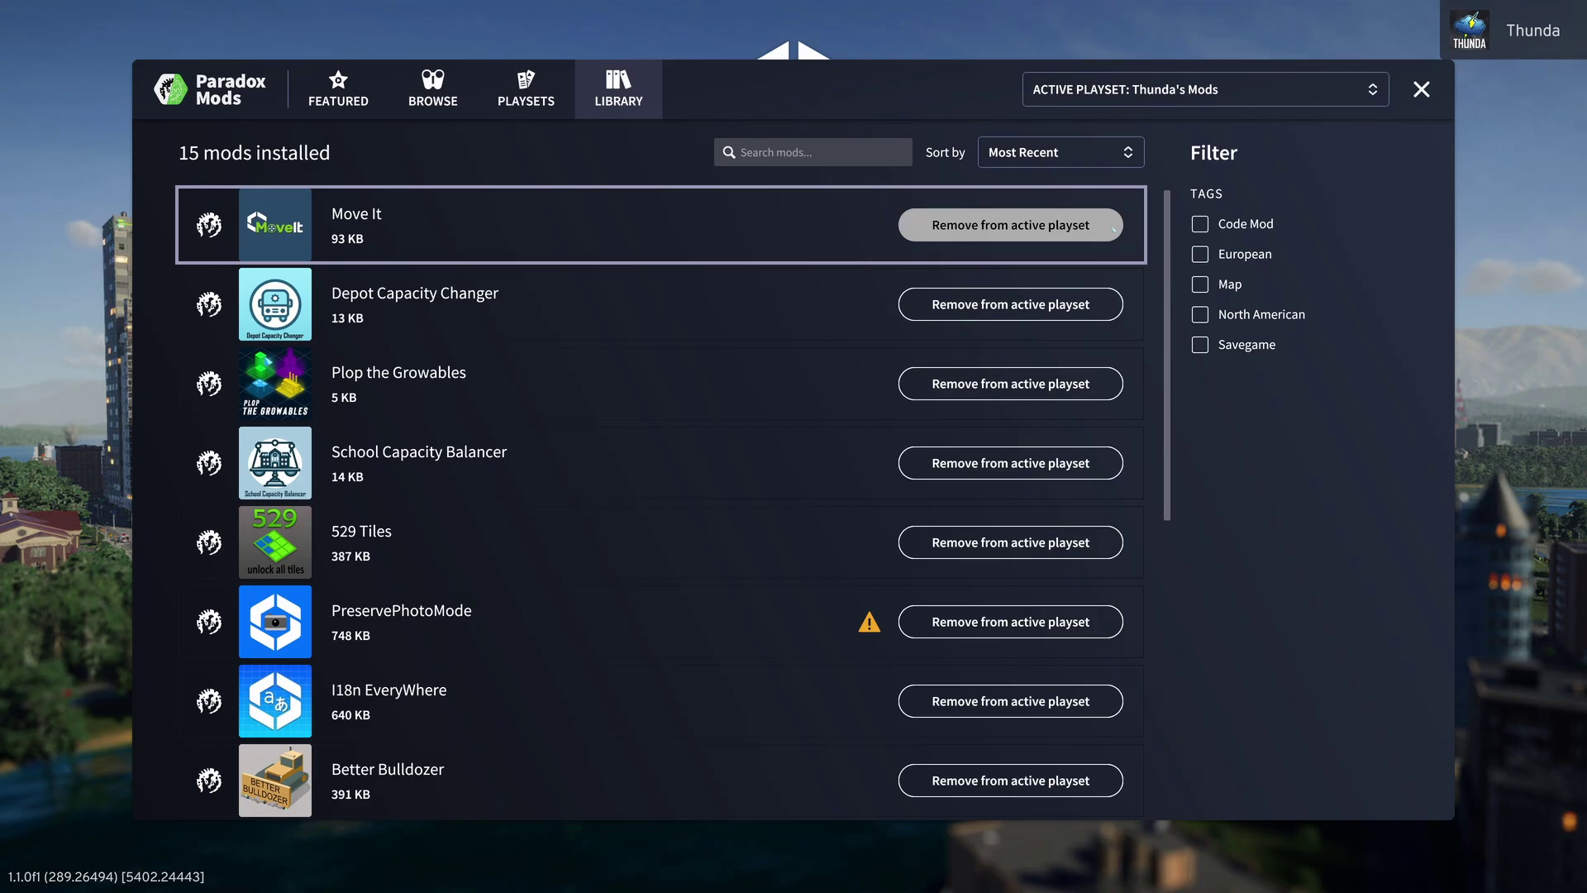
{"action": "left_click", "coordinate": [1422, 89]}
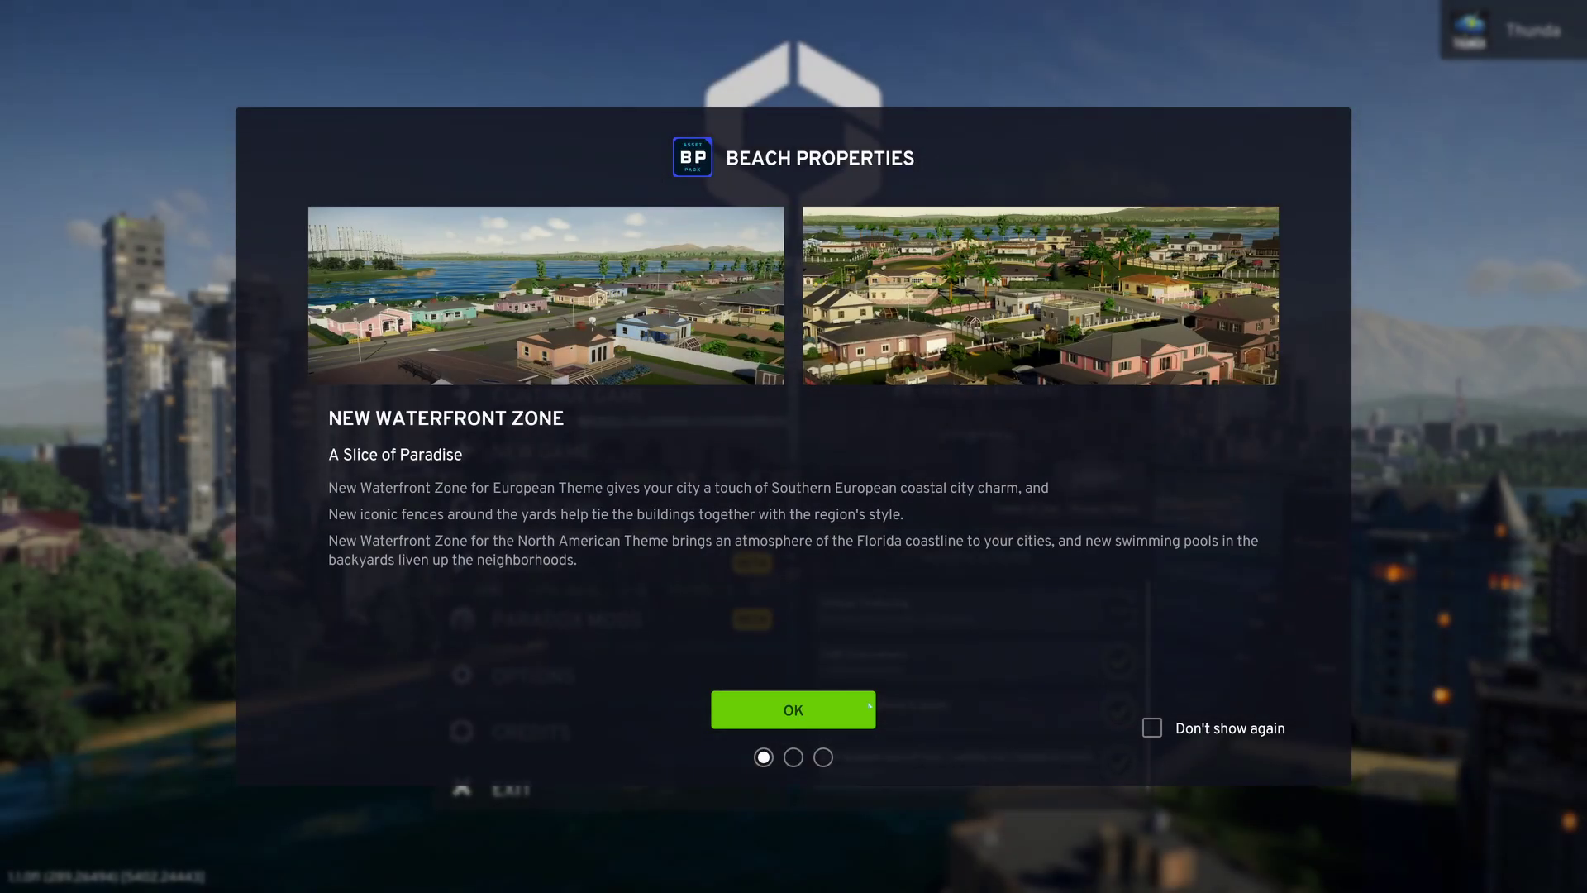
- Dismiss the Beach Properties notice and open the road-building tools in the Tutorial Town city
{"action": "left_click", "coordinate": [868, 705]}
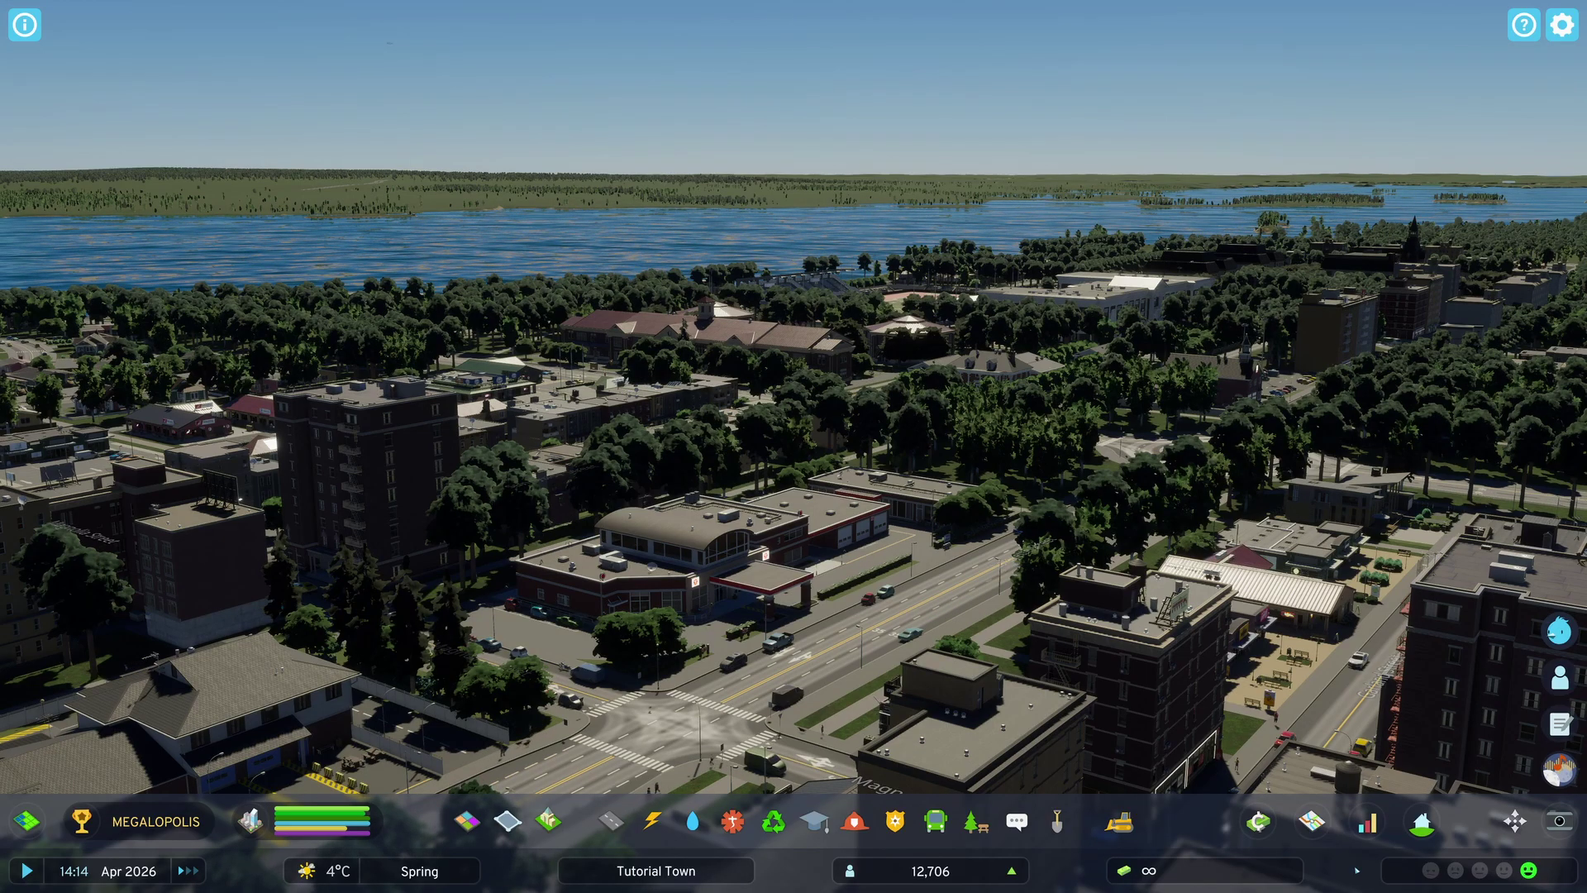
{"action": "left_click", "coordinate": [611, 821]}
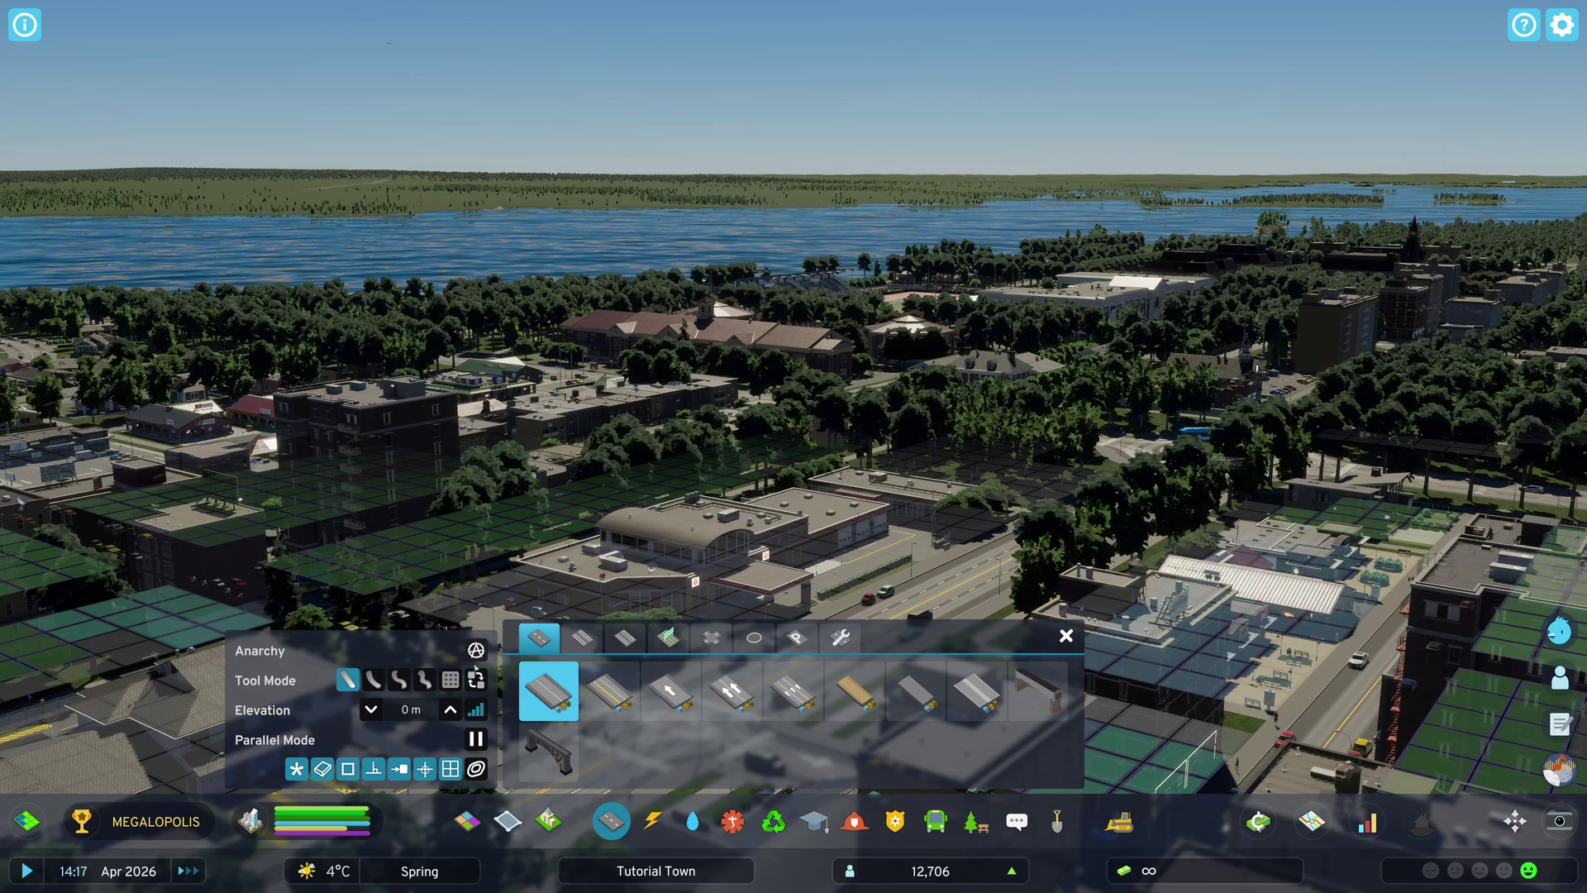
- Close the road-building tools and review the School Capacity Balancer, Depot Capacity Changer and Anarchy mod settings in the game options
{"action": "key", "text": "Escape"}
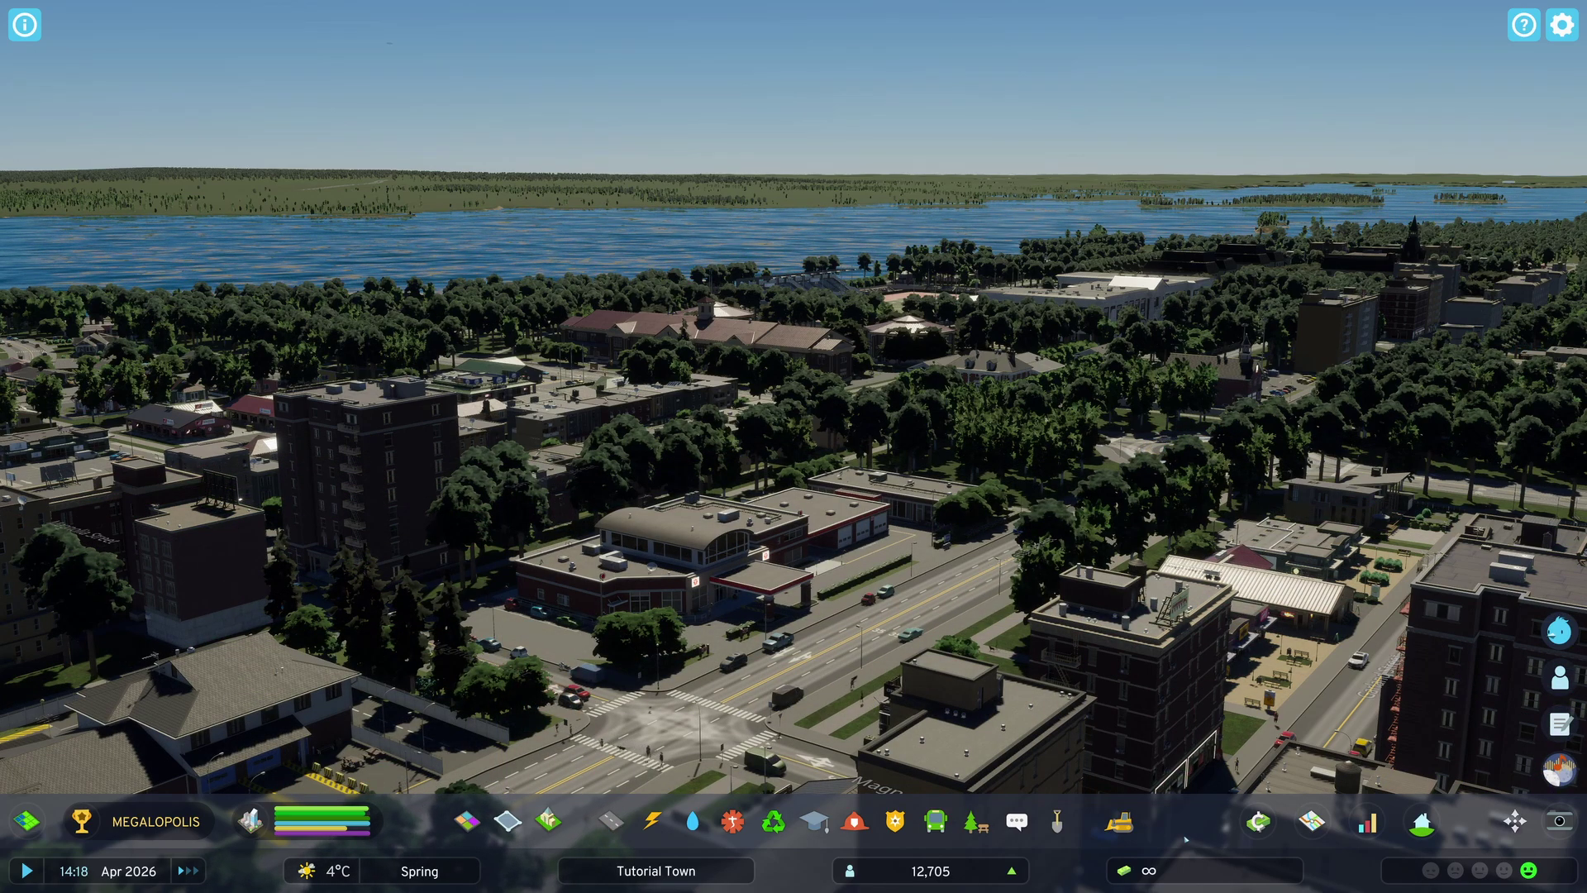
{"action": "key", "text": "Escape"}
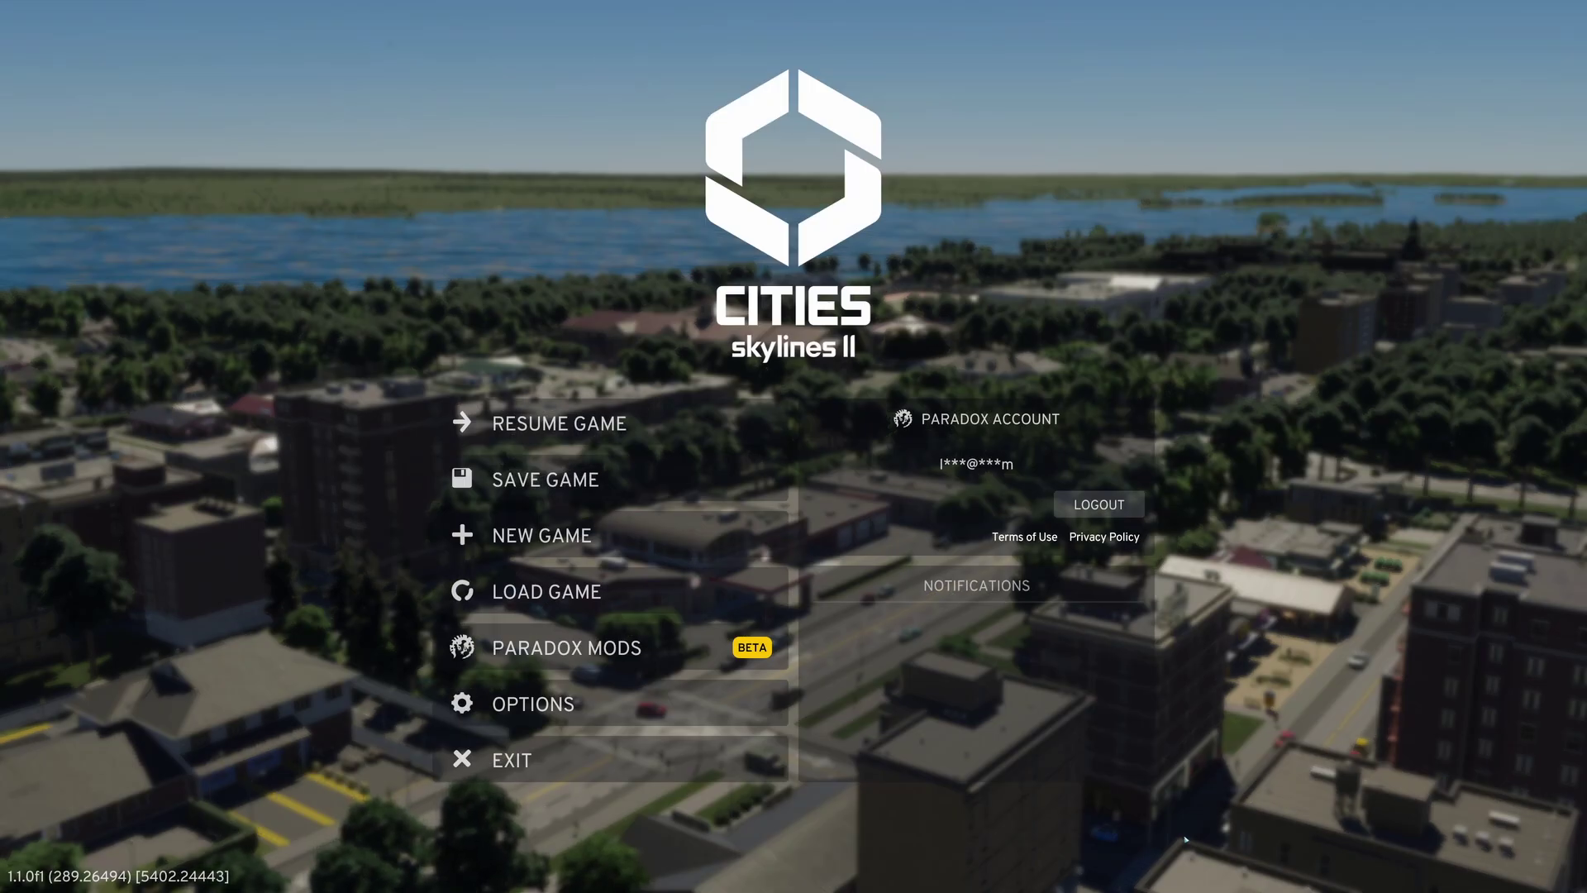
{"action": "left_click", "coordinate": [777, 718]}
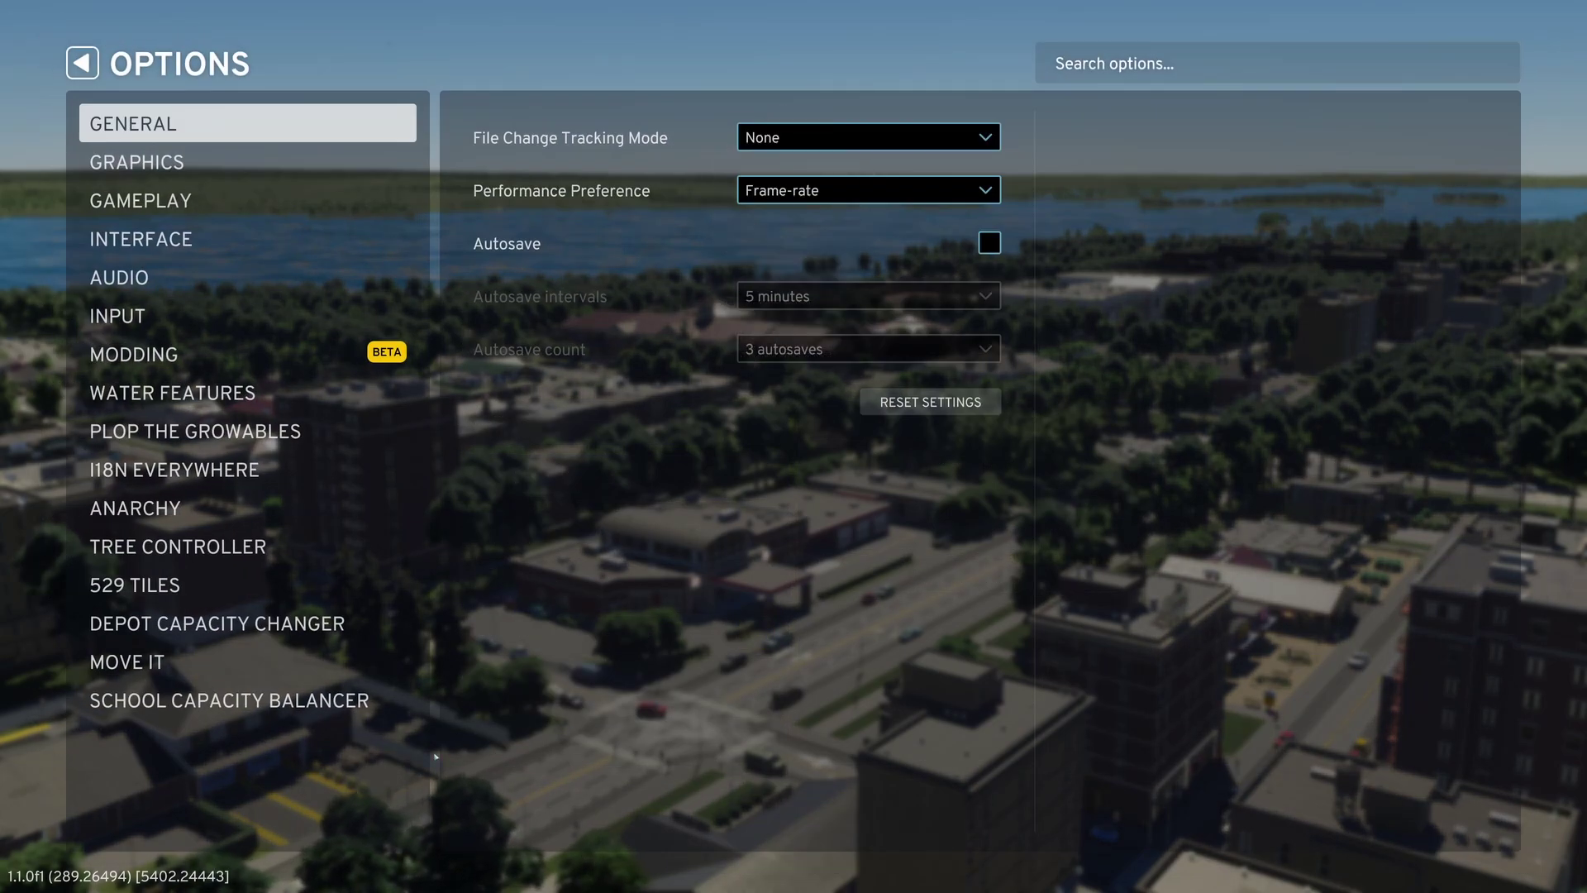
{"action": "left_click", "coordinate": [294, 699]}
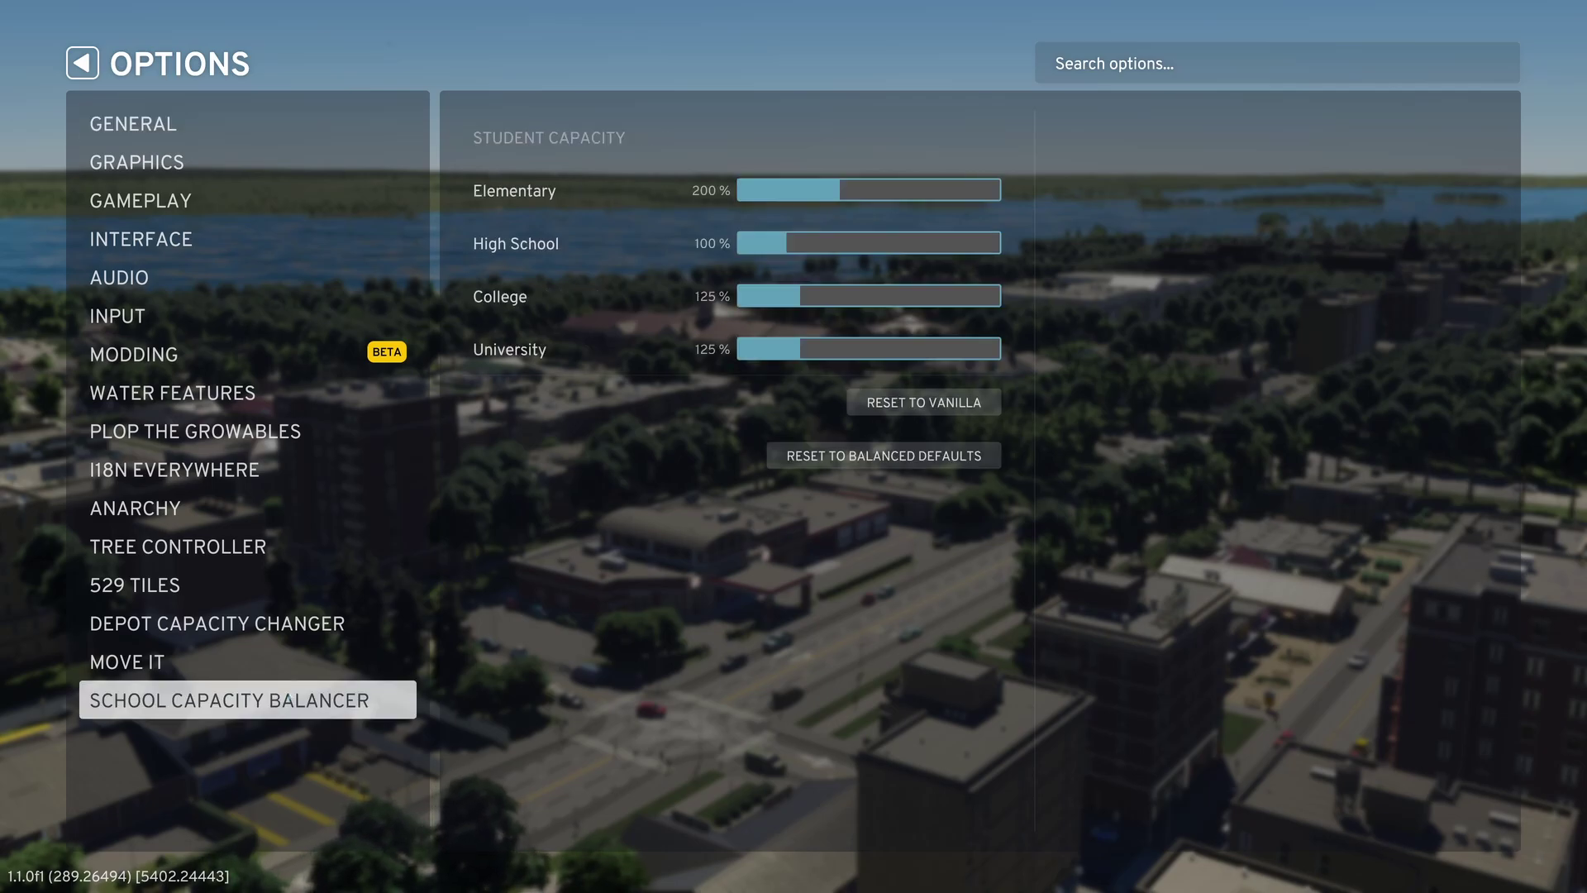
{"action": "left_click", "coordinate": [281, 630]}
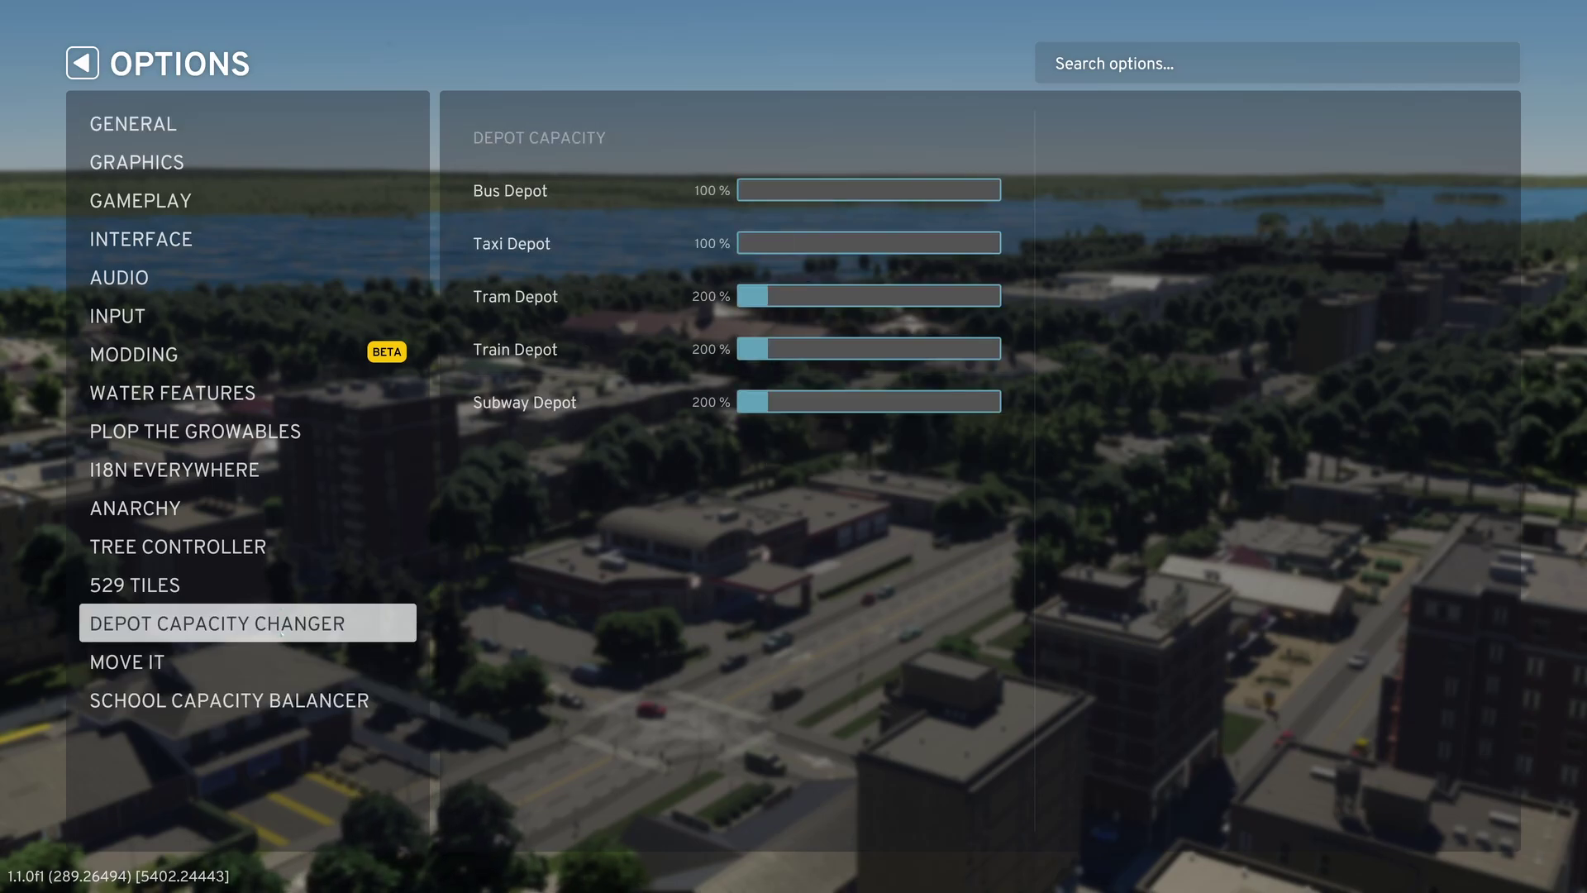
{"action": "left_click", "coordinate": [281, 511]}
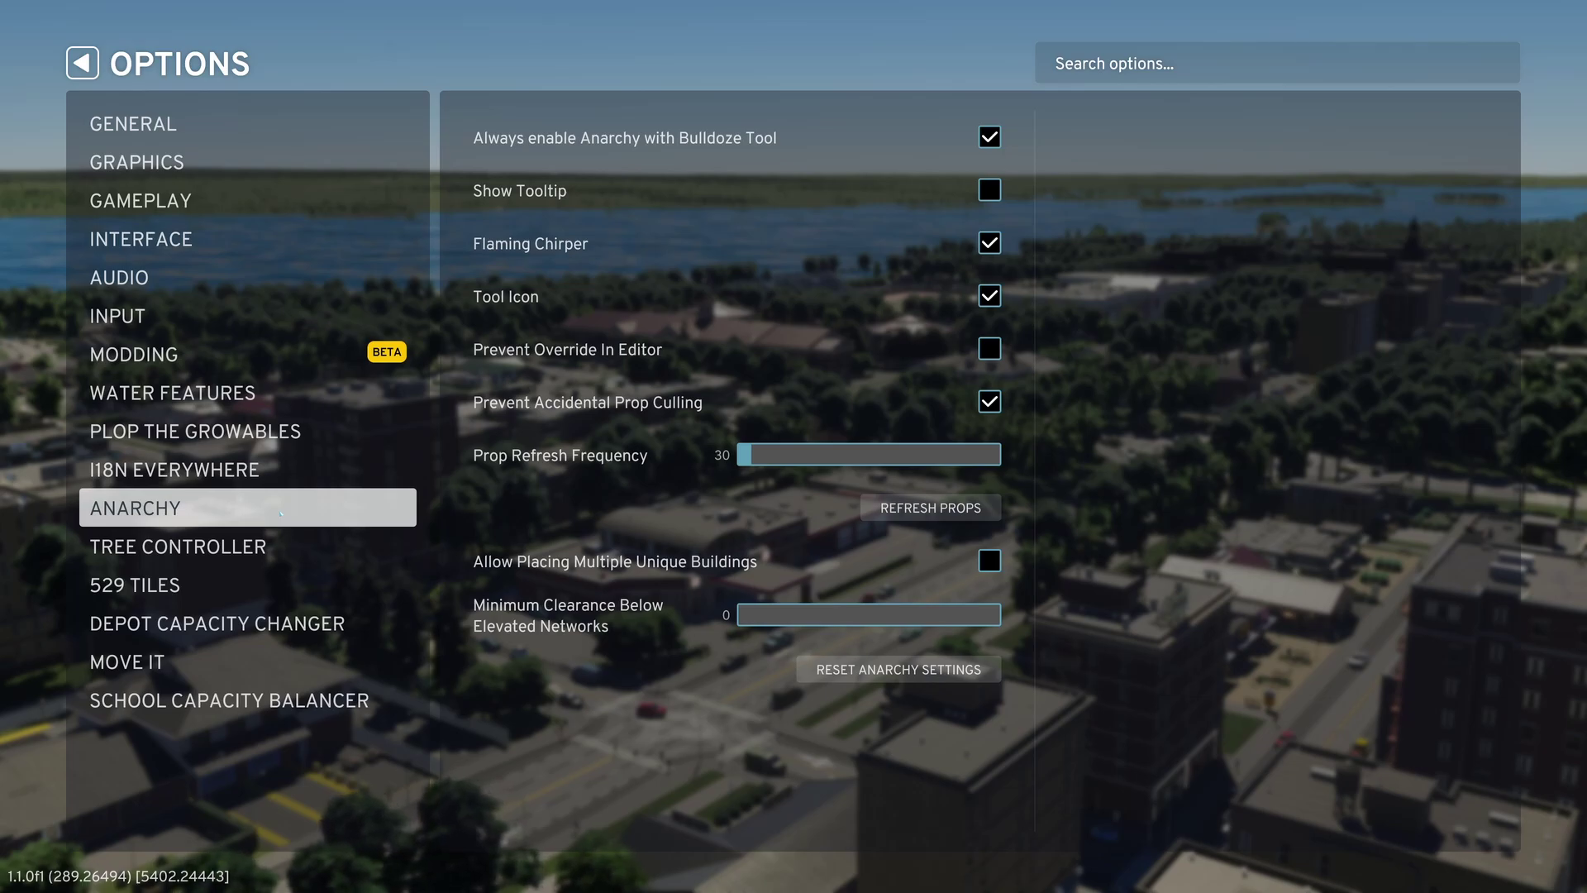
- Leave the game options, return to the Tutorial Town city view and hide the game interface
{"action": "key", "text": "Escape"}
{"action": "key", "text": "Escape"}
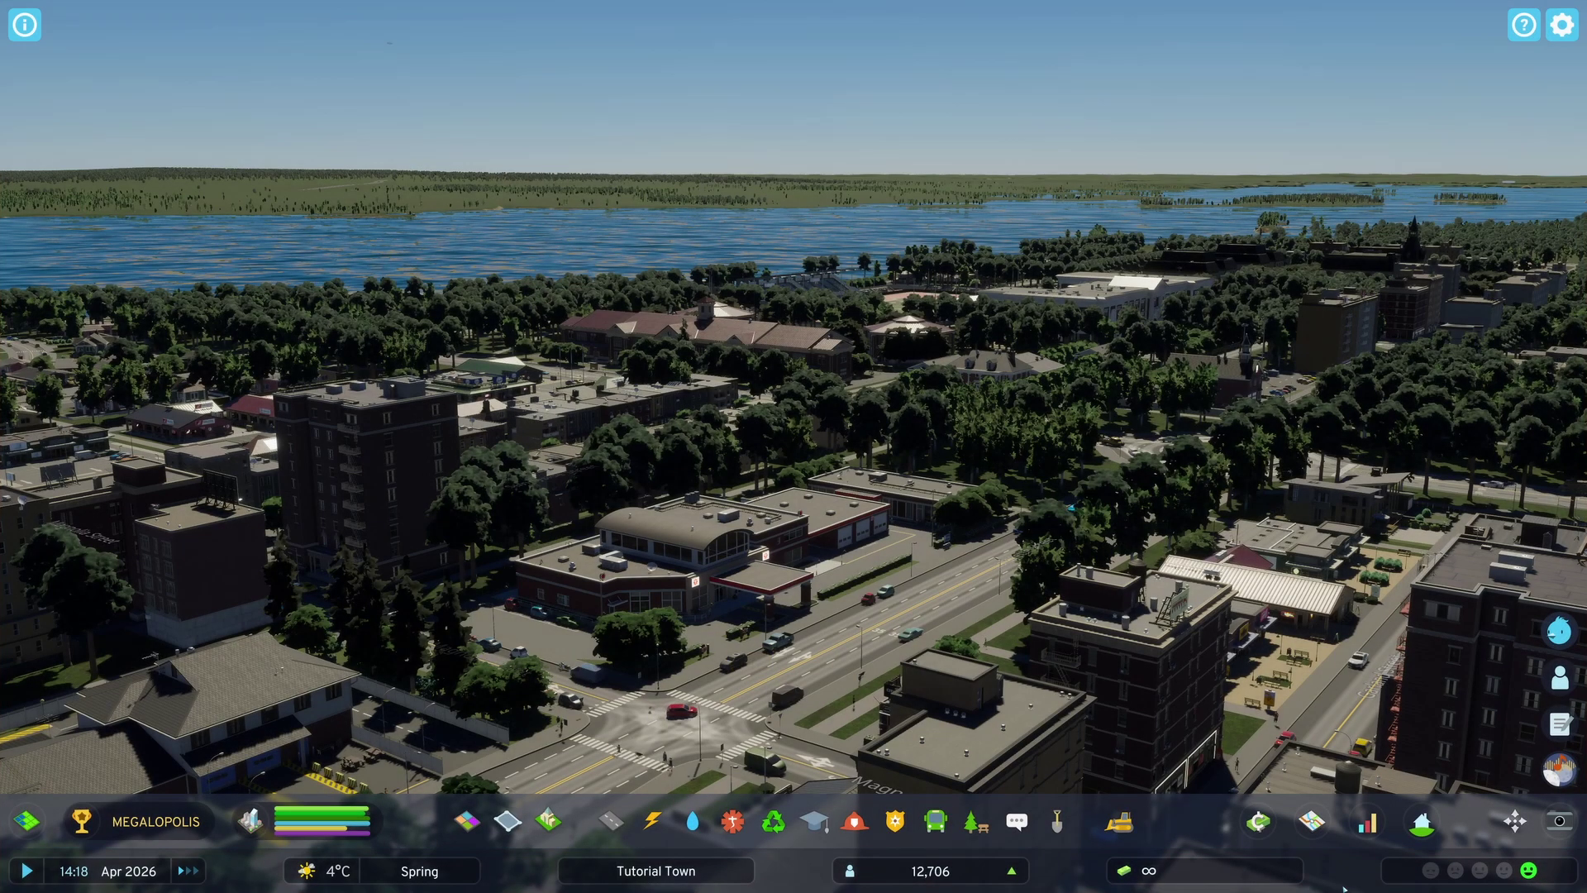
{"action": "key", "text": "Tab"}
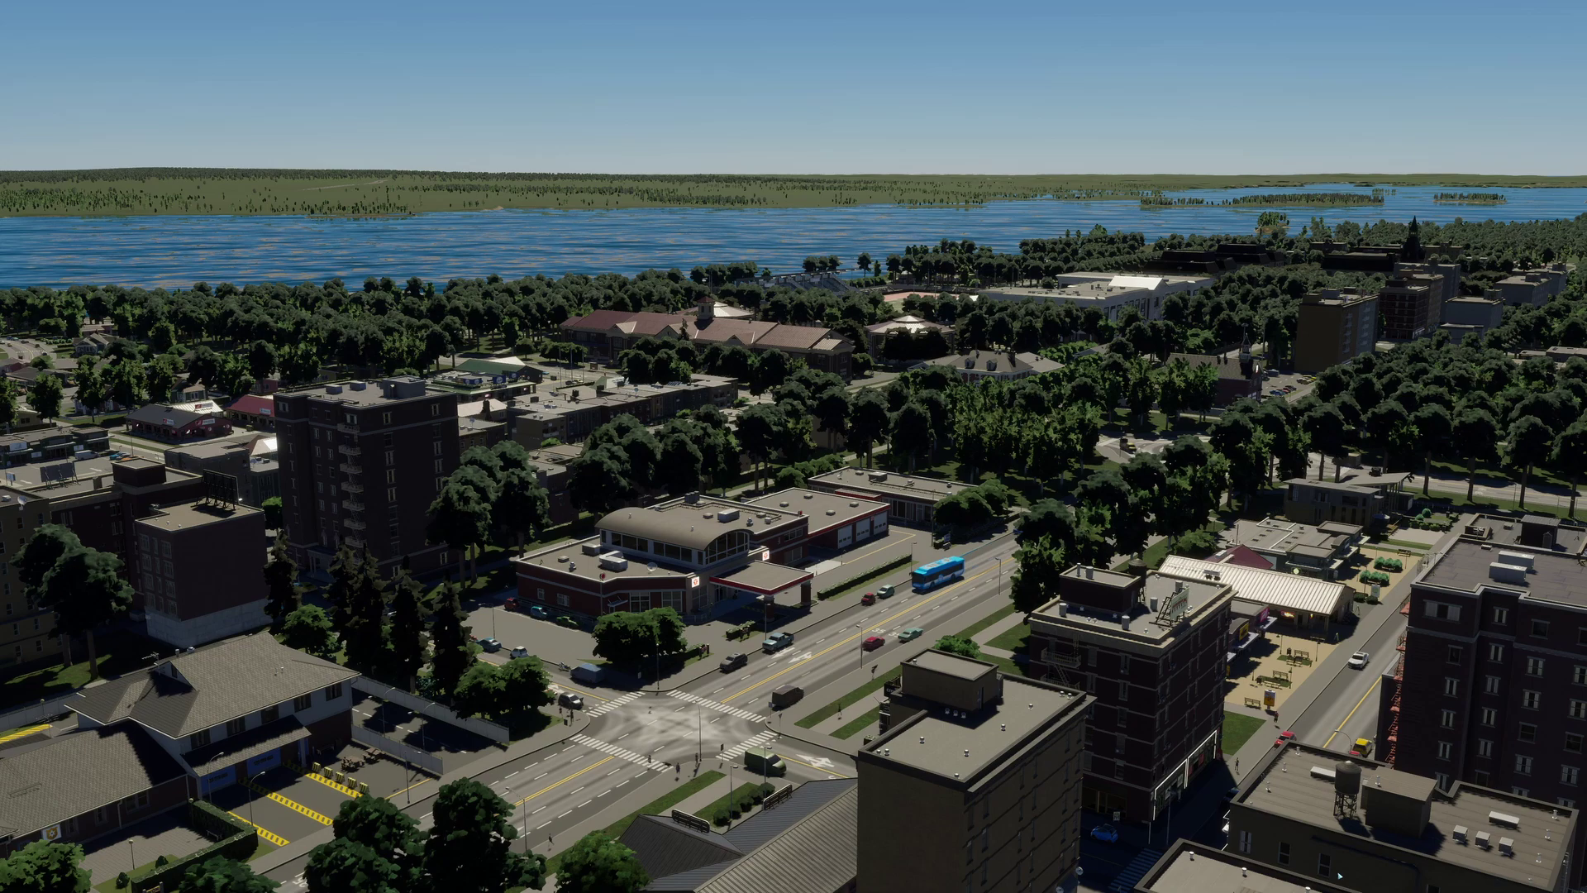